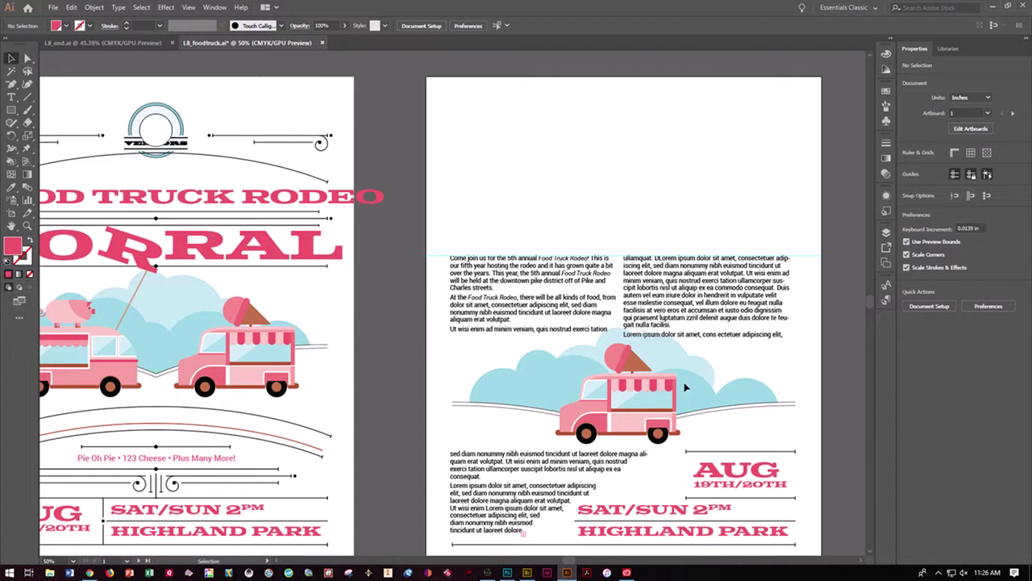
Step: Extend the two linked body text columns downward over the ice cream truck illustration, to a height of about 5.36 in
{"action": "left_click", "coordinate": [655, 342]}
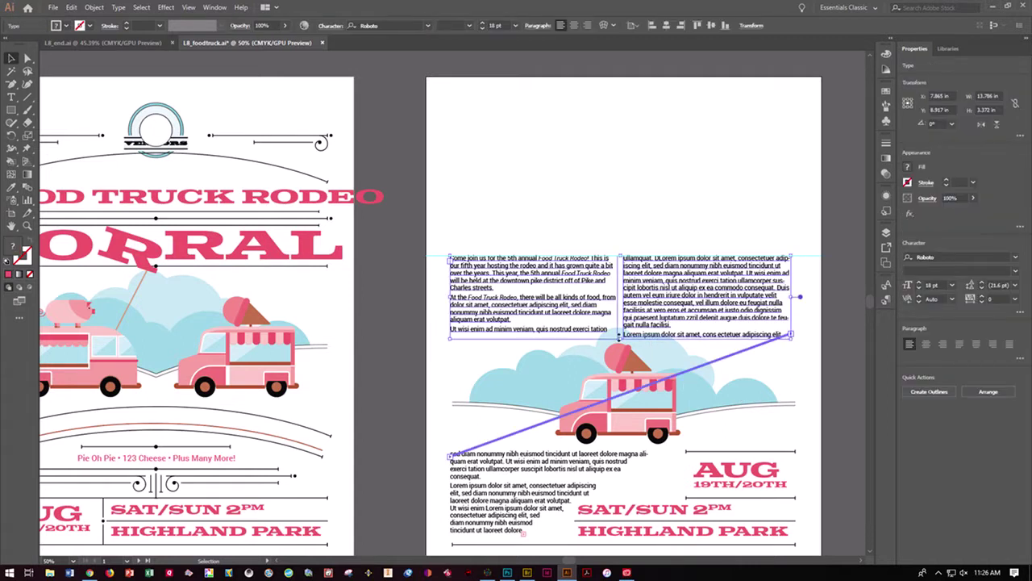
{"action": "left_click_drag", "start_coordinate": [618, 337], "coordinate": [622, 386]}
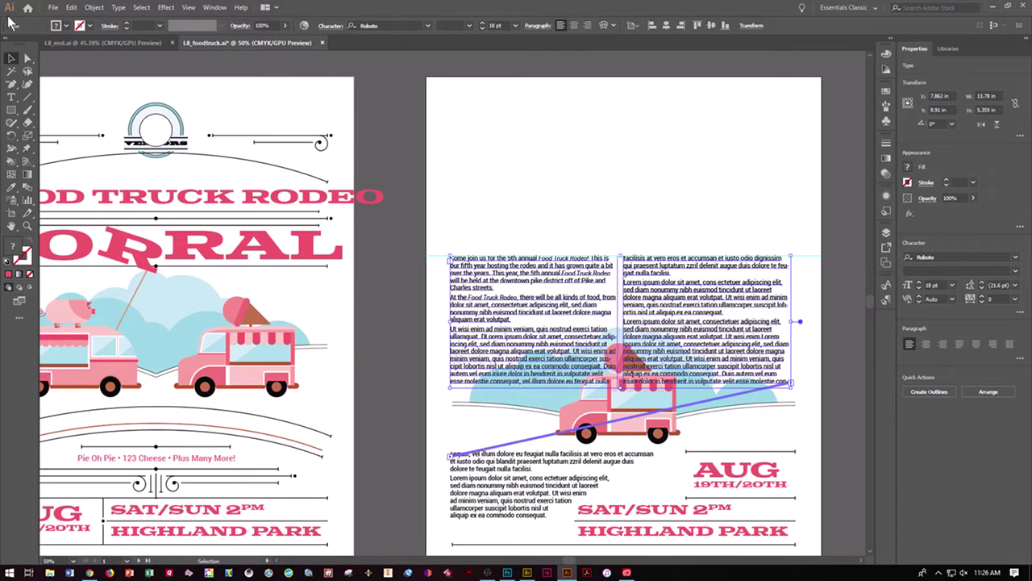
{"action": "left_click", "coordinate": [12, 59]}
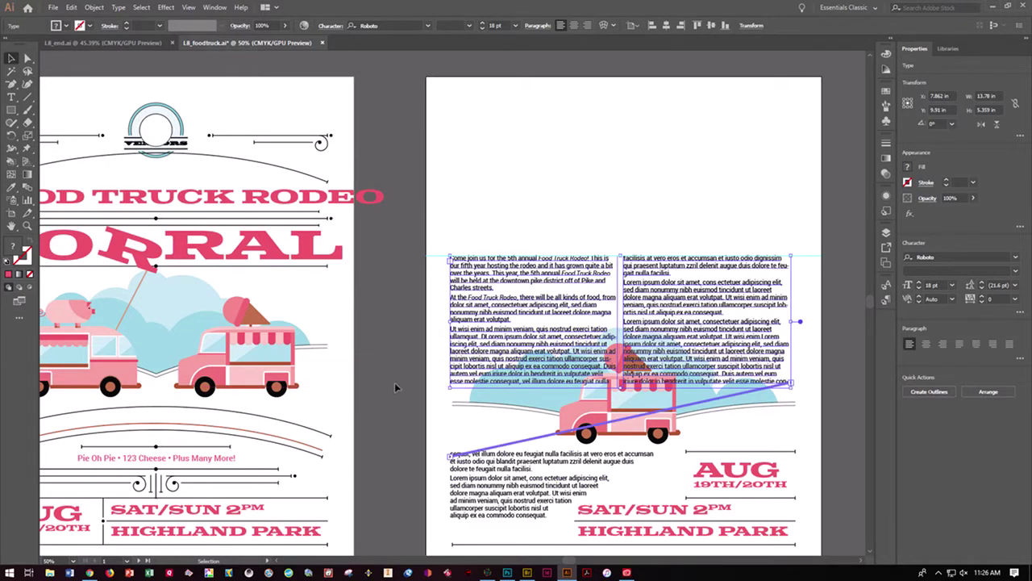
Step: Make a text wrap on the ice cream truck group that overlaps the body text columns
{"action": "left_click", "coordinate": [564, 420]}
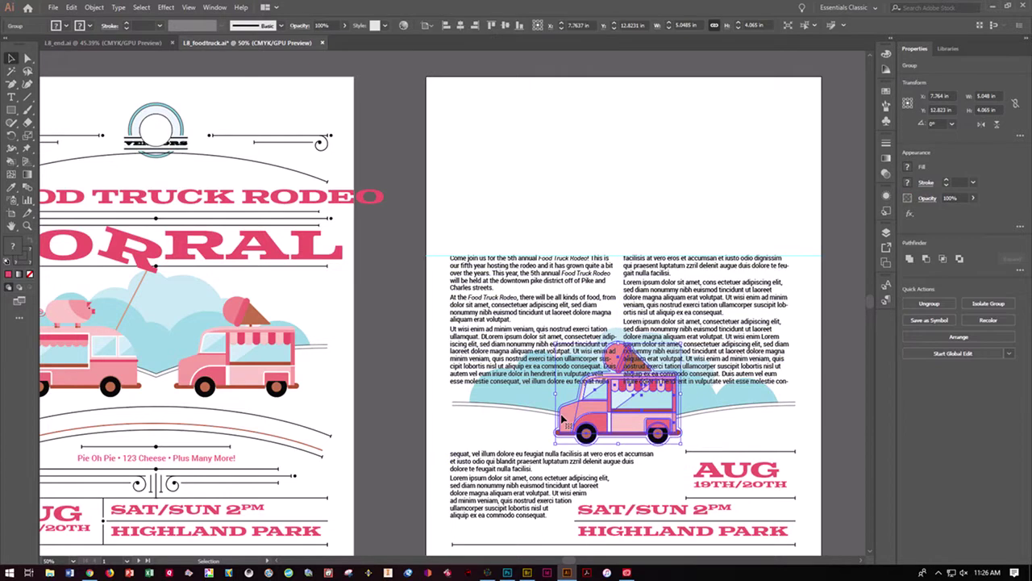
{"action": "left_click", "coordinate": [95, 8]}
{"action": "mouse_move", "coordinate": [226, 375]}
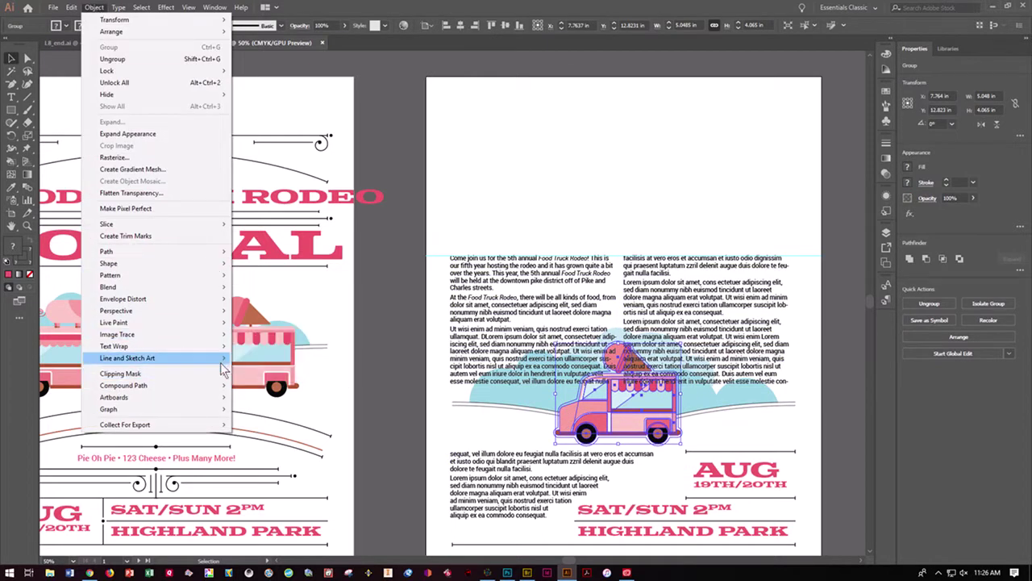
{"action": "mouse_move", "coordinate": [219, 349]}
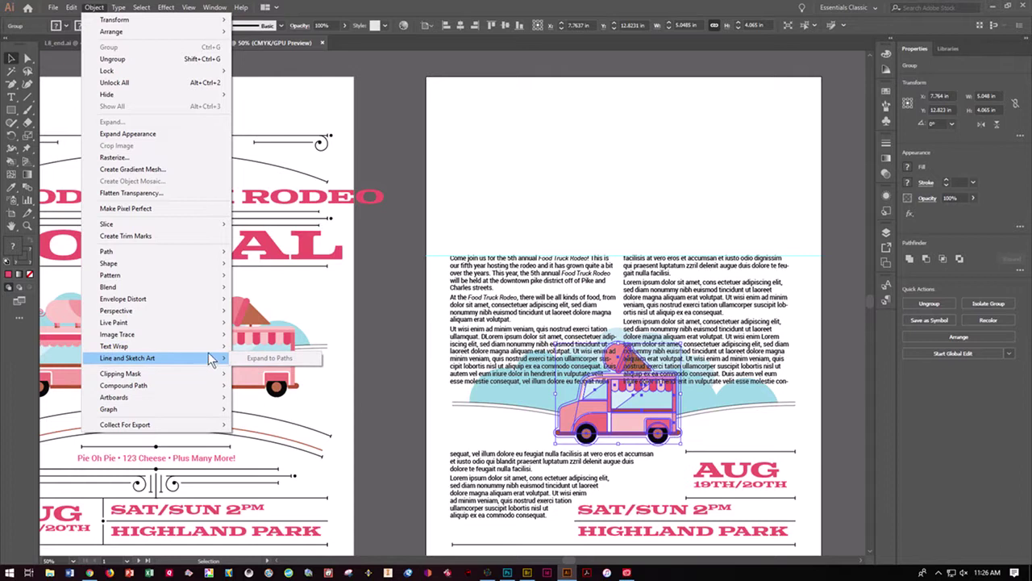
{"action": "left_click", "coordinate": [246, 358]}
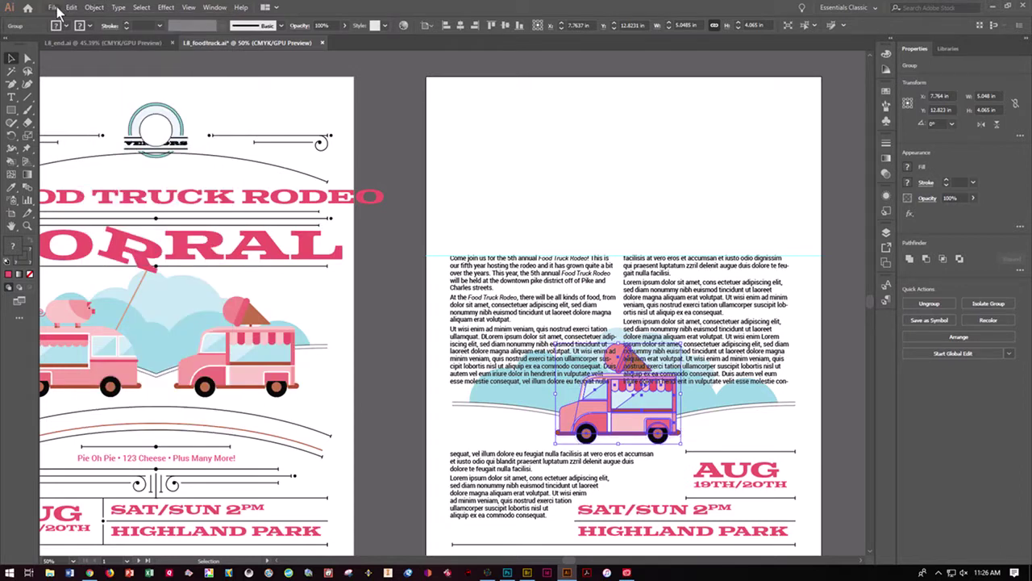
{"action": "left_click", "coordinate": [94, 7]}
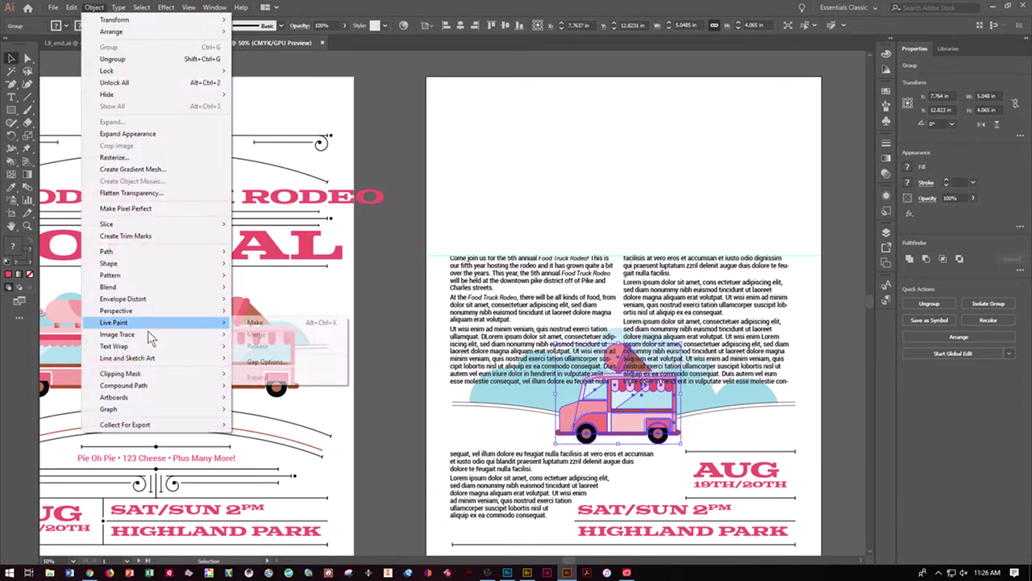
{"action": "mouse_move", "coordinate": [159, 349]}
{"action": "left_click", "coordinate": [252, 346]}
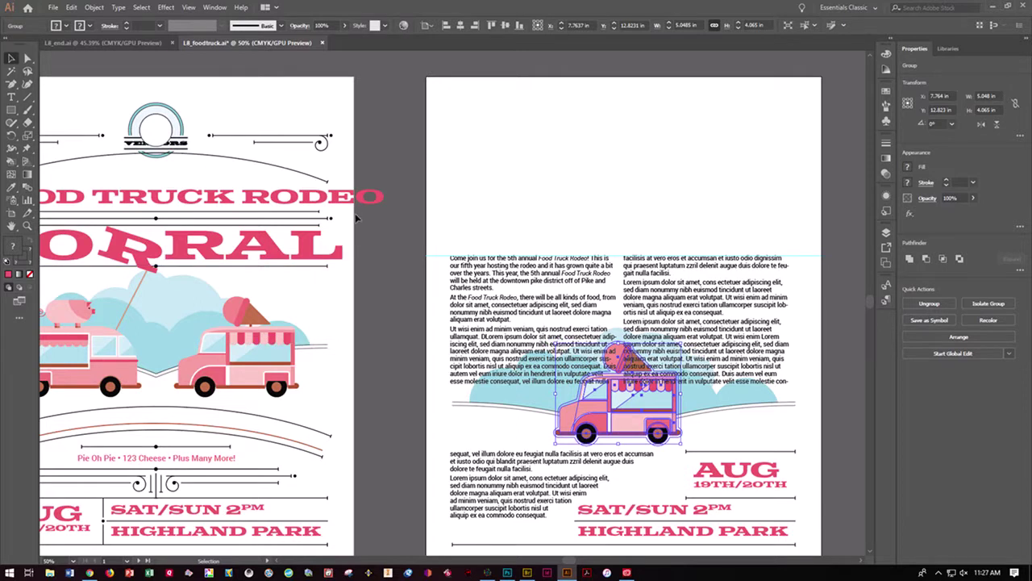
Step: Bring the ice cream truck group in front of the body text
{"action": "left_click", "coordinate": [99, 9]}
{"action": "mouse_move", "coordinate": [105, 34]}
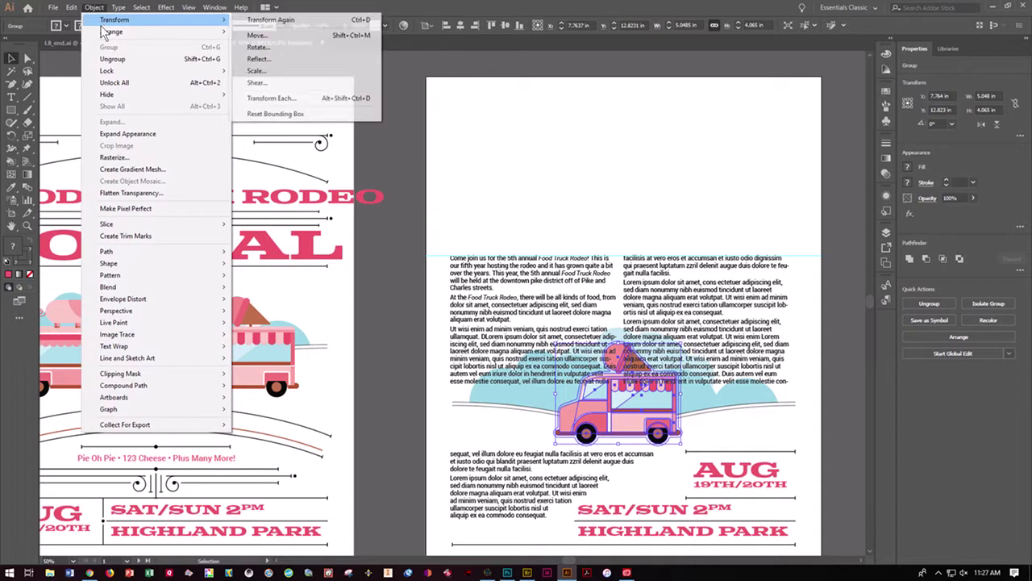
{"action": "left_click", "coordinate": [256, 34]}
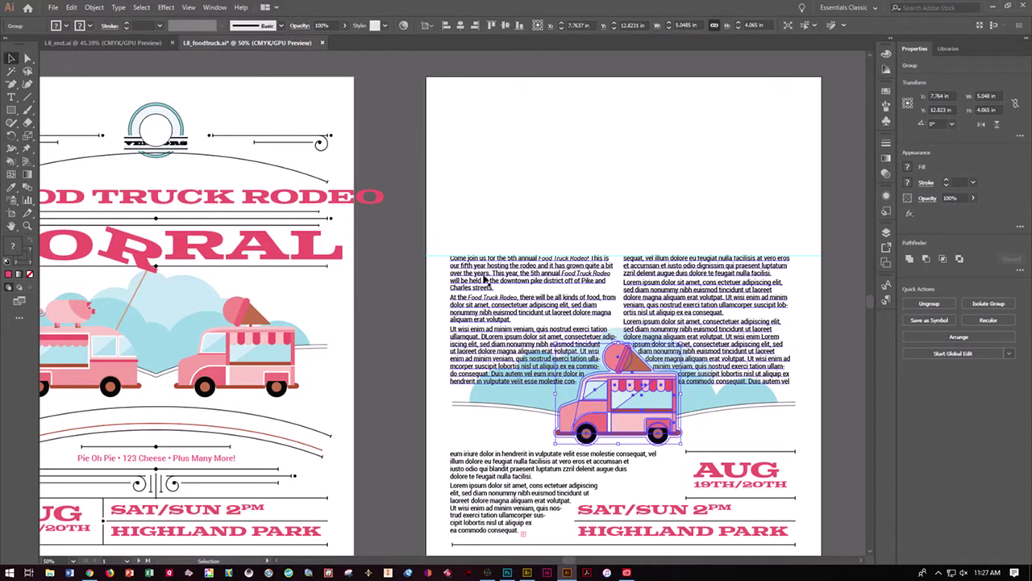
Step: Set the truck's text wrap offset to 20 pt with the preview enabled
{"action": "left_click", "coordinate": [94, 7]}
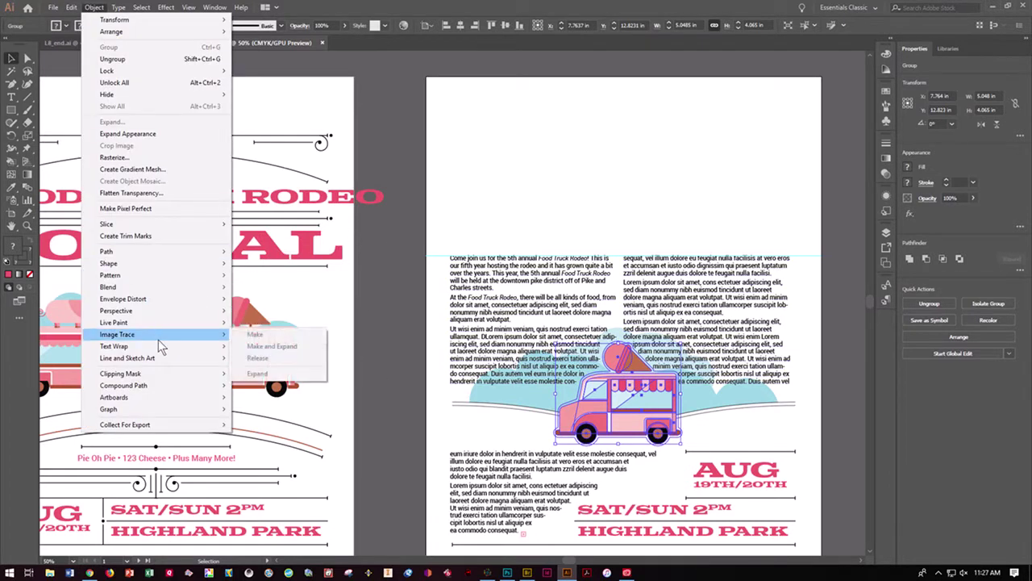
{"action": "mouse_move", "coordinate": [161, 347]}
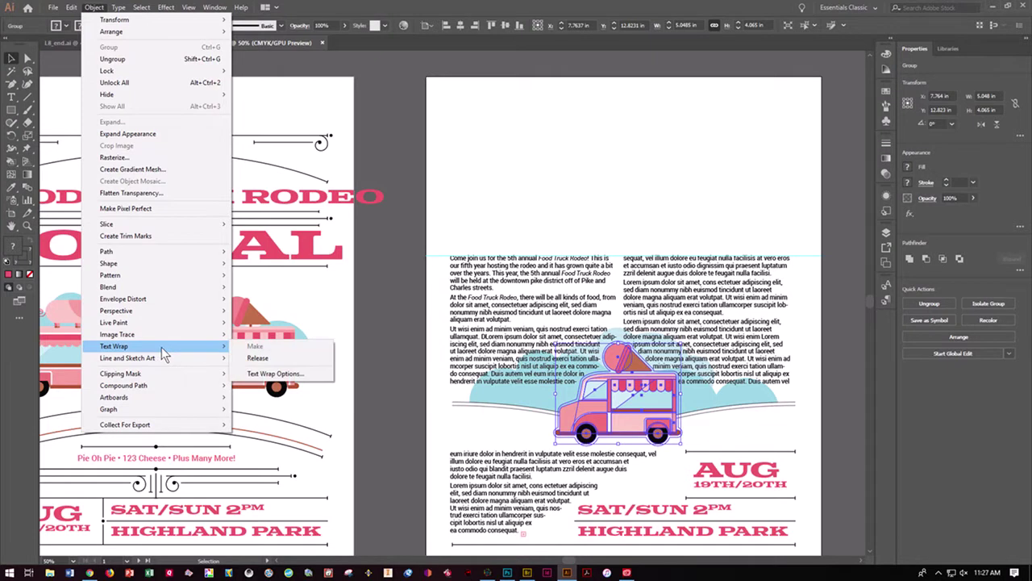
{"action": "left_click", "coordinate": [269, 376]}
{"action": "left_click", "coordinate": [552, 237]}
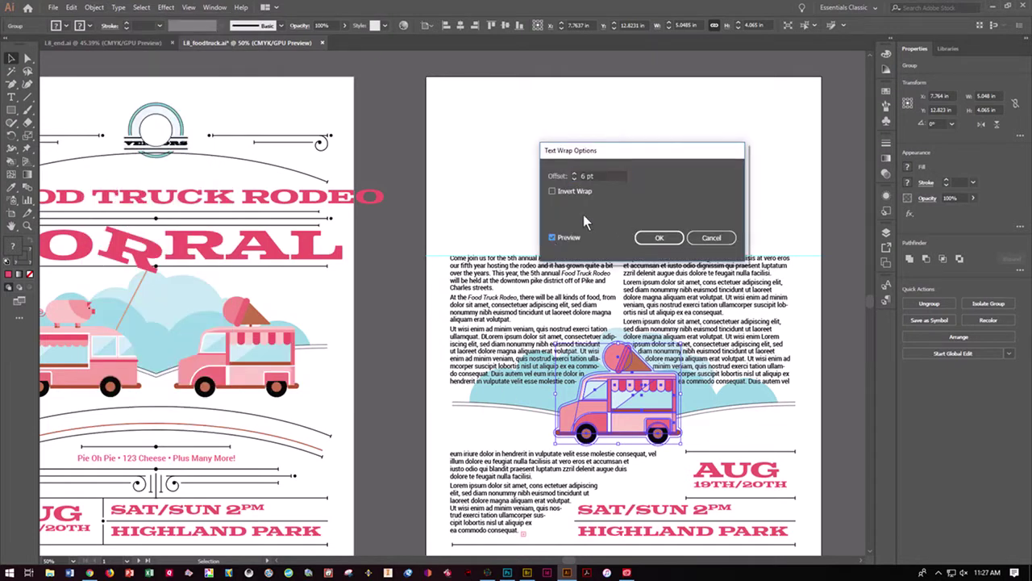
{"action": "left_click", "coordinate": [601, 176]}
{"action": "type", "text": "20"}
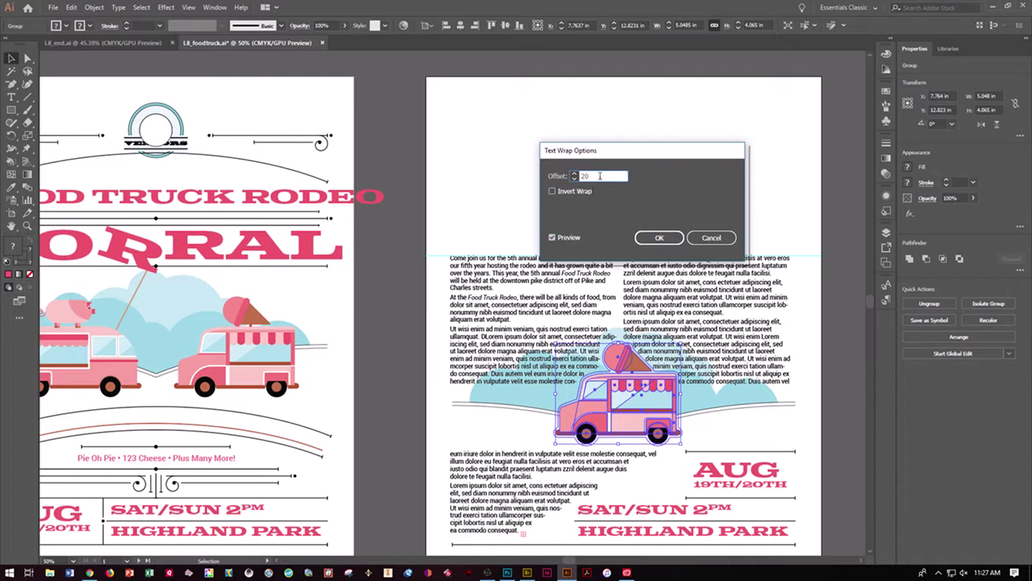
{"action": "left_click", "coordinate": [658, 237]}
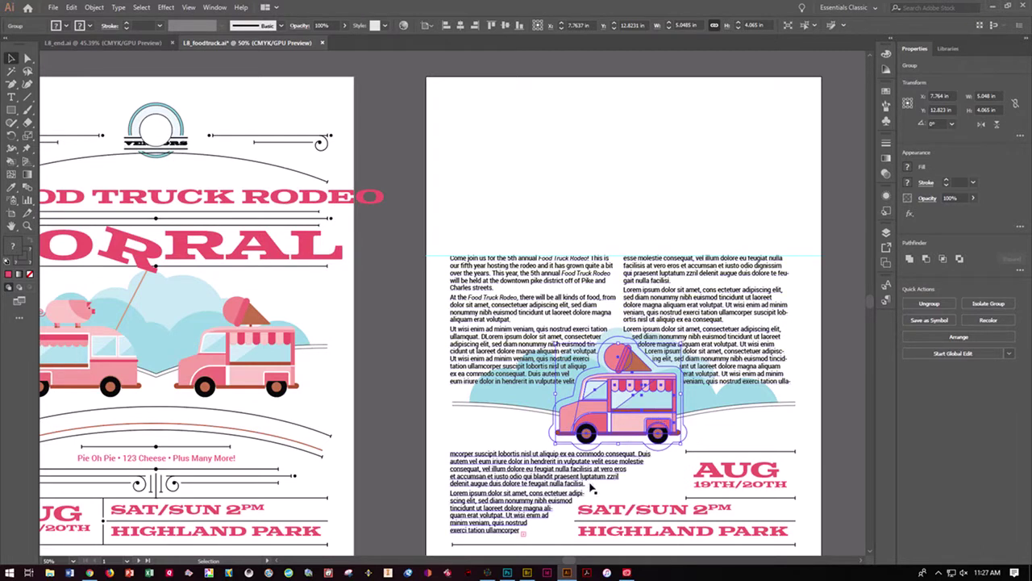
Step: Right-align the SAT/SUN 2PM and HIGHLAND PARK text beside the body text
{"action": "left_click", "coordinate": [597, 513]}
{"action": "key", "text": "ctrl+shift+g"}
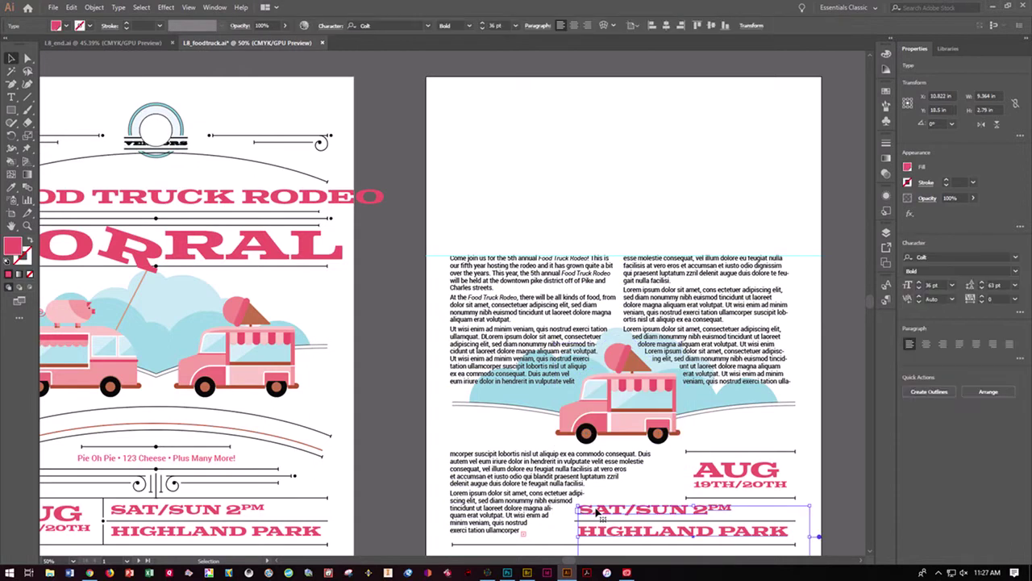
{"action": "left_click", "coordinate": [586, 25]}
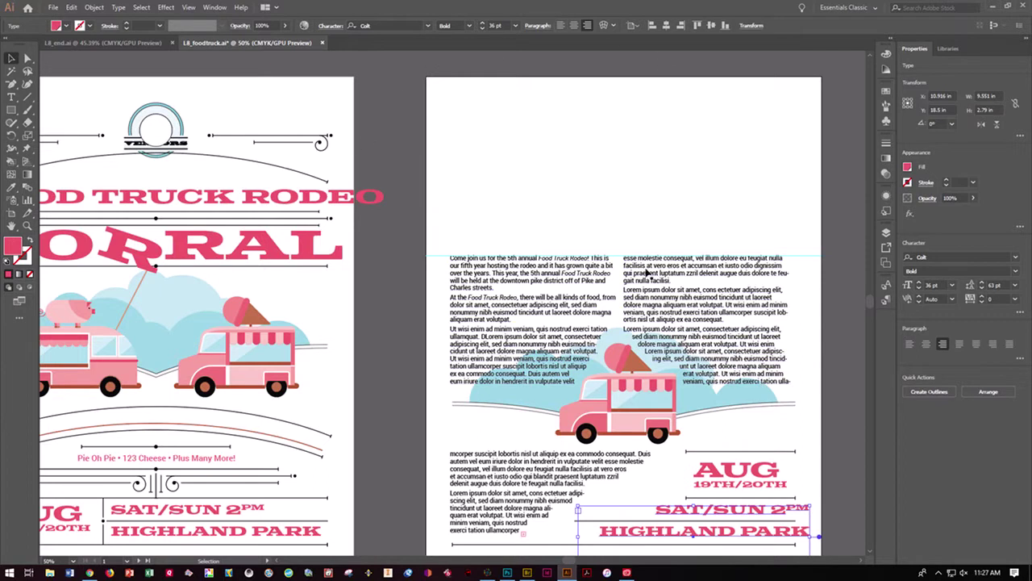
Step: Right-align the AUG 19TH/20TH text and move the pink event text flush with the ends of the horizontal lines
{"action": "left_click", "coordinate": [738, 472]}
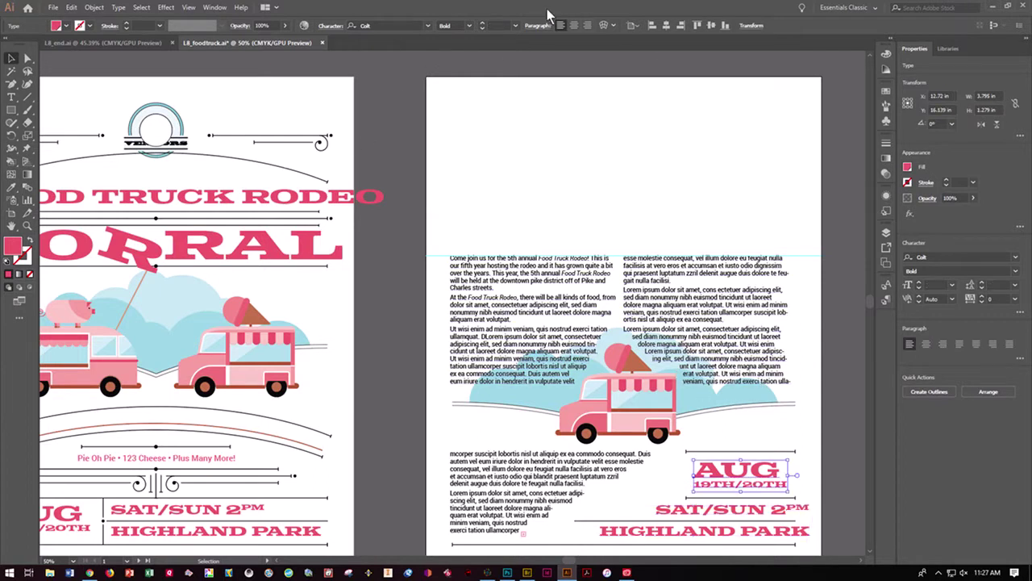
{"action": "left_click", "coordinate": [587, 25]}
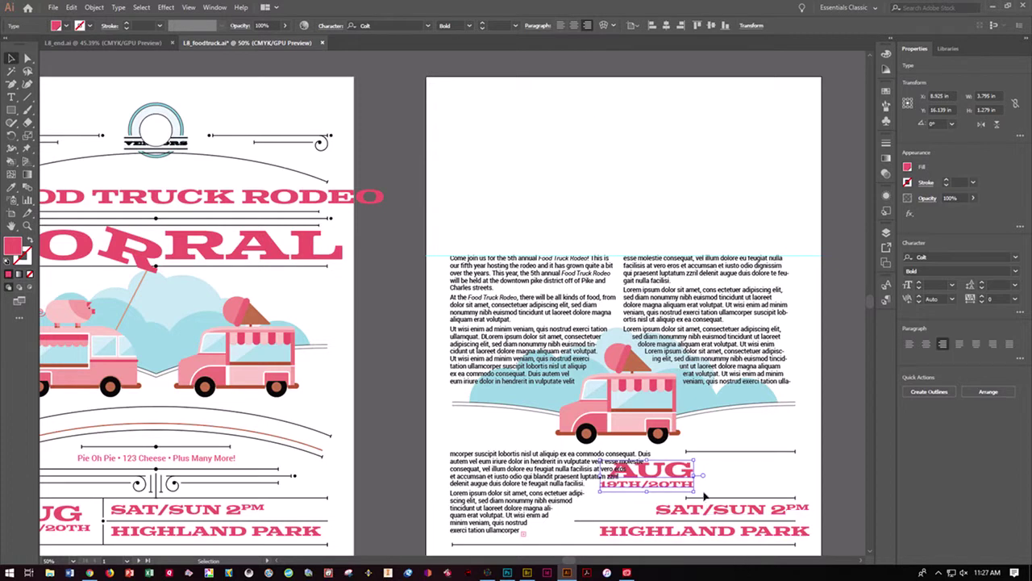
{"action": "left_click_drag", "start_coordinate": [684, 479], "coordinate": [762, 512]}
{"action": "left_click", "coordinate": [364, 240]}
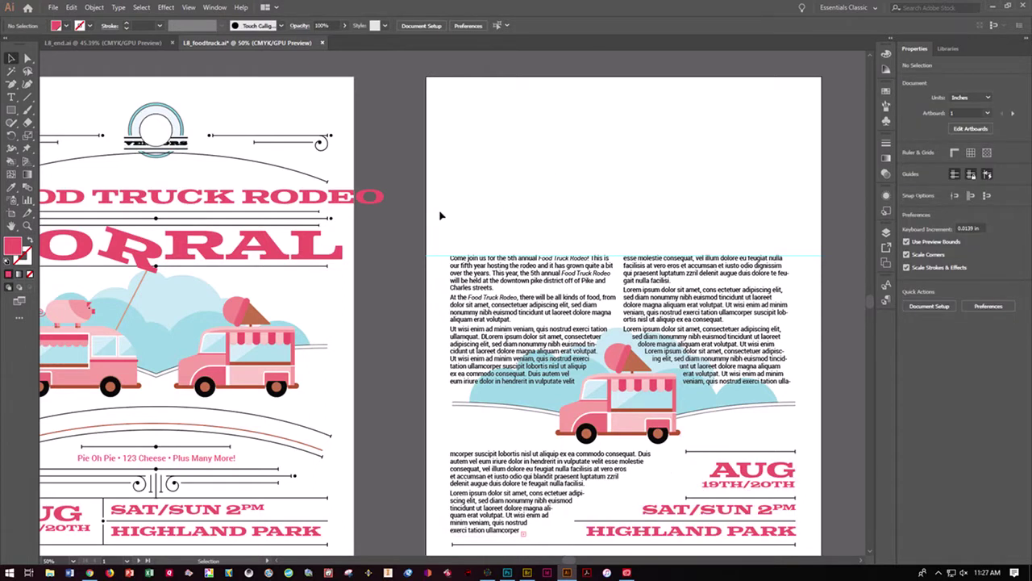
Step: Save the food truck document with nothing selected
{"action": "key", "text": "a"}
{"action": "key", "text": "v"}
{"action": "key", "text": "ctrl+s"}
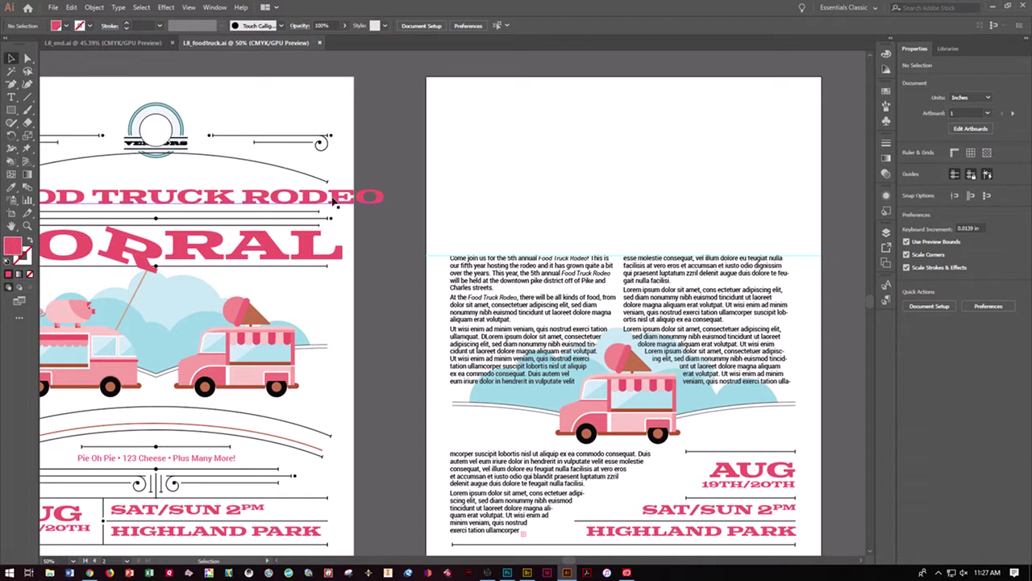
Step: Warp the FOOD TRUCK RODEO heading with a horizontal Arc Upper envelope at 30% bend, and move it slightly down and to the left
{"action": "left_click", "coordinate": [369, 196]}
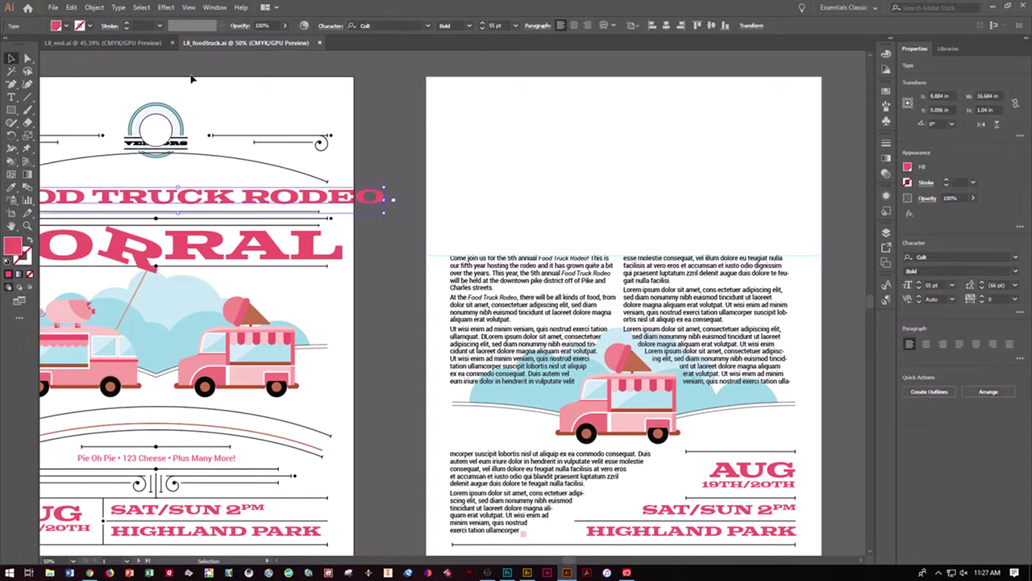
{"action": "left_click", "coordinate": [188, 7]}
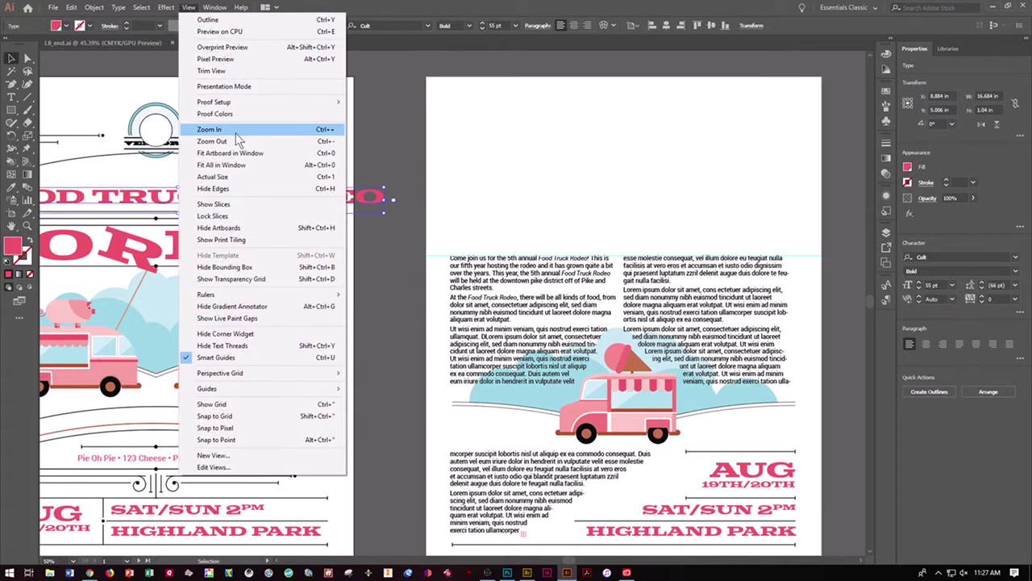
{"action": "left_click", "coordinate": [245, 153]}
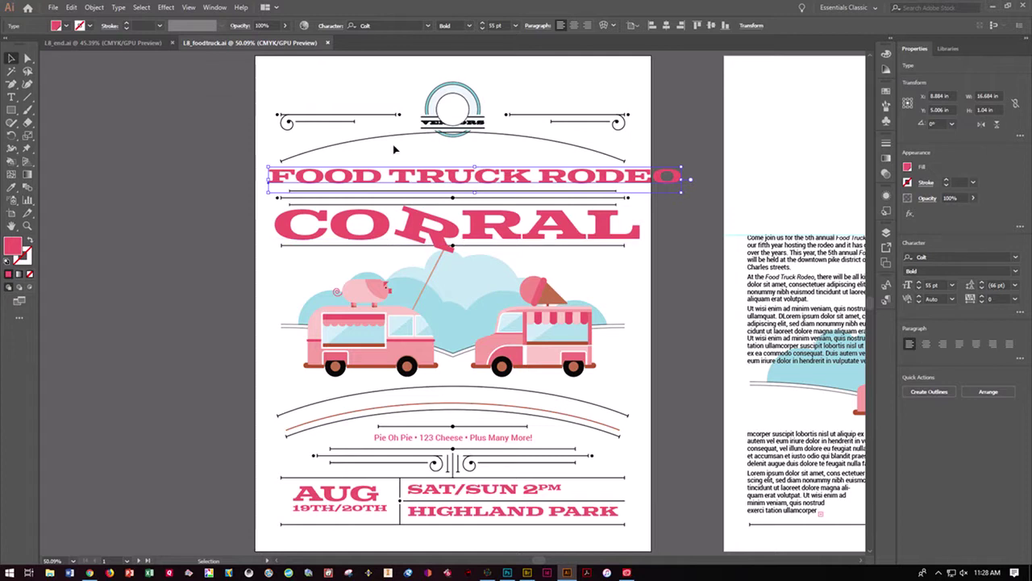
{"action": "left_click", "coordinate": [94, 7]}
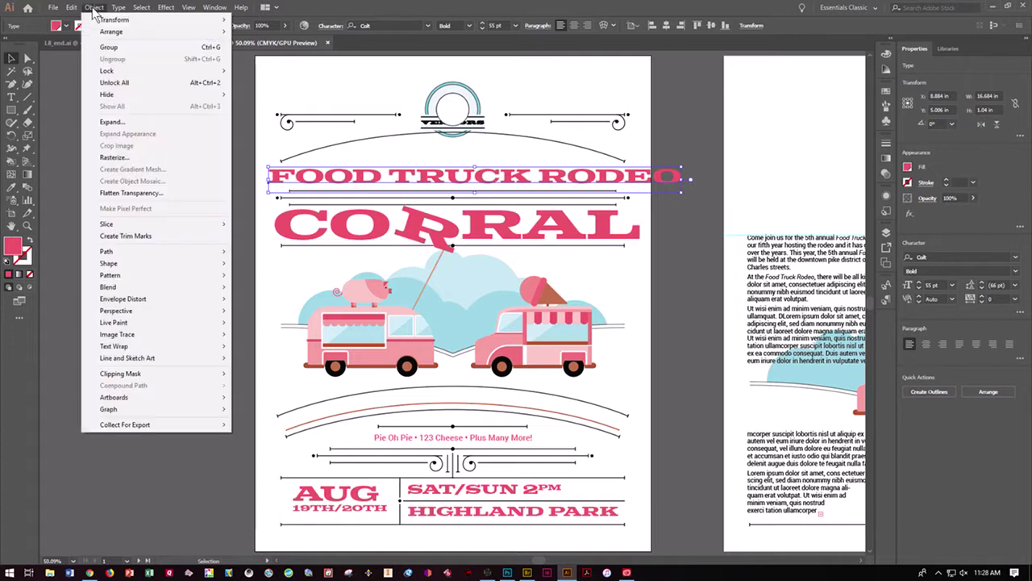
{"action": "mouse_move", "coordinate": [148, 303]}
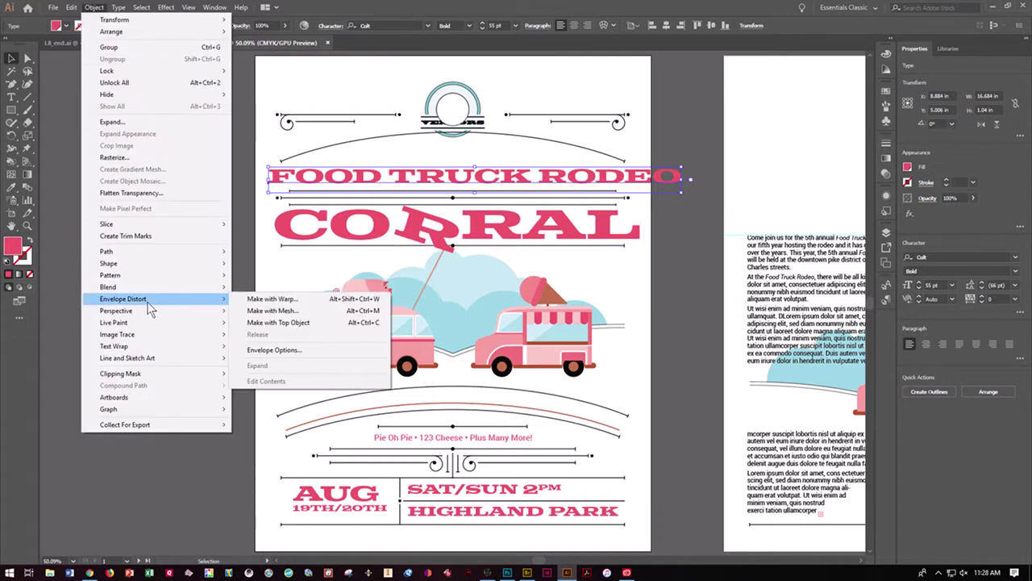
{"action": "left_click", "coordinate": [260, 301]}
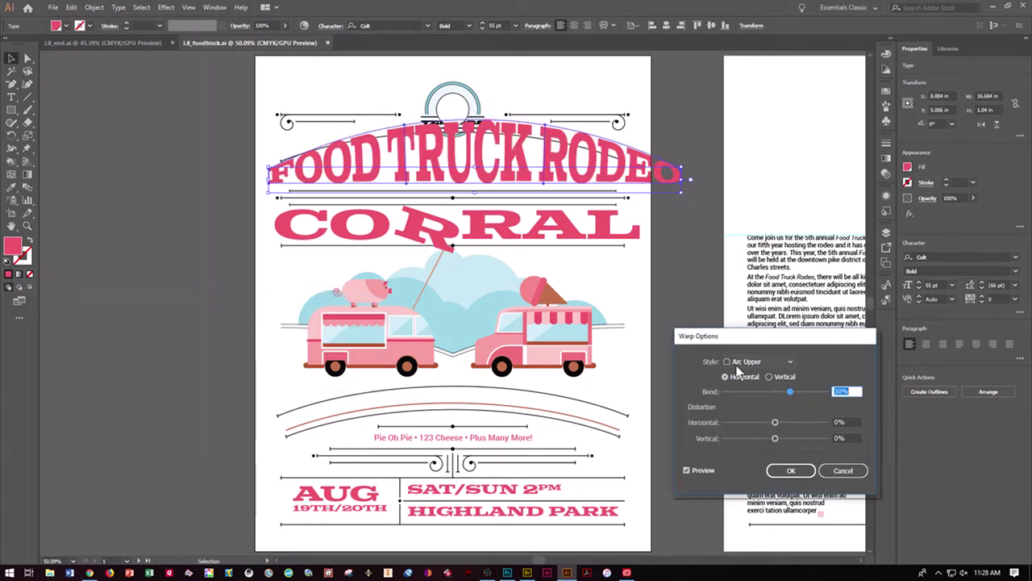
{"action": "left_click", "coordinate": [781, 362]}
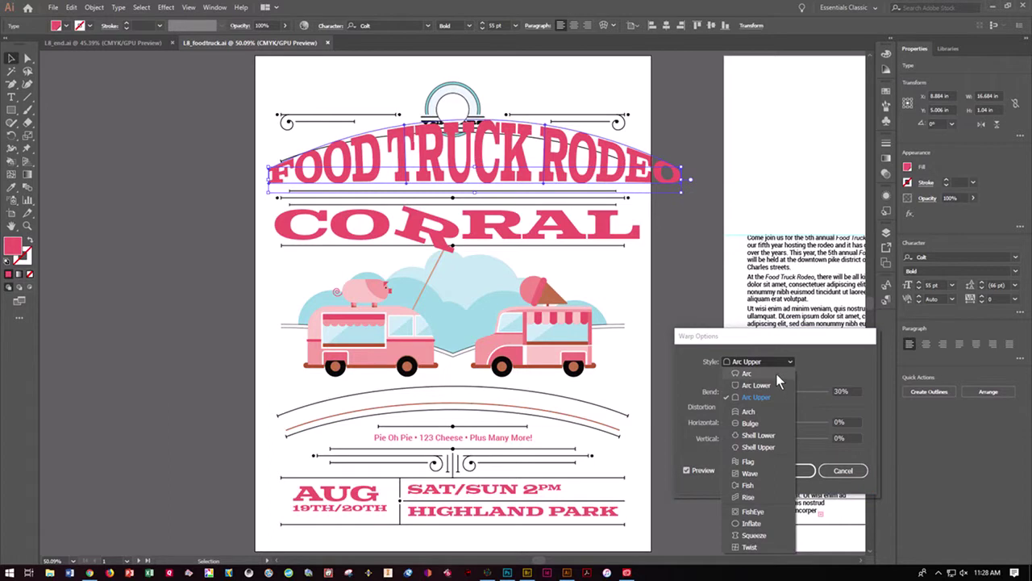
{"action": "left_click", "coordinate": [771, 399]}
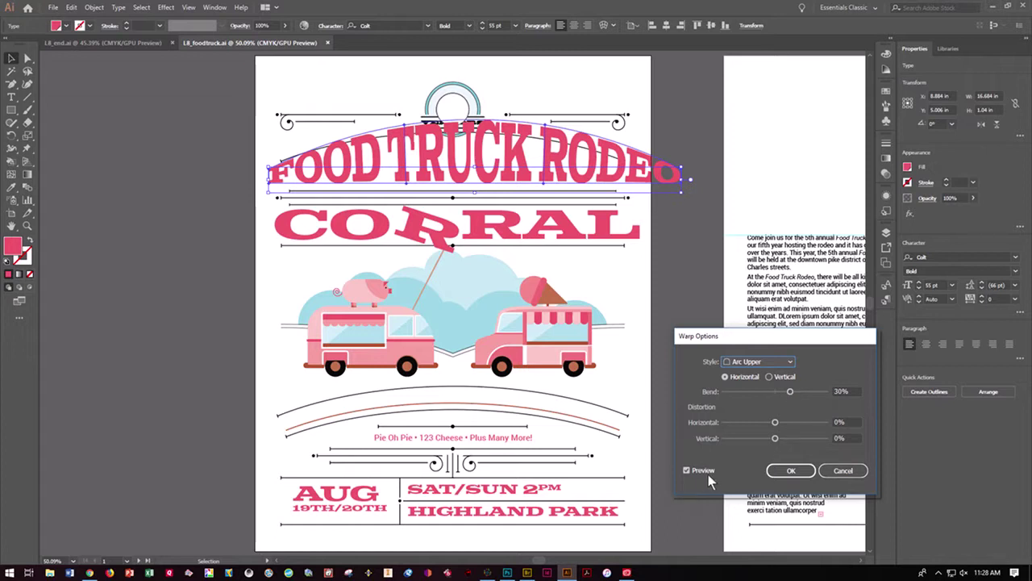
{"action": "left_click", "coordinate": [791, 471]}
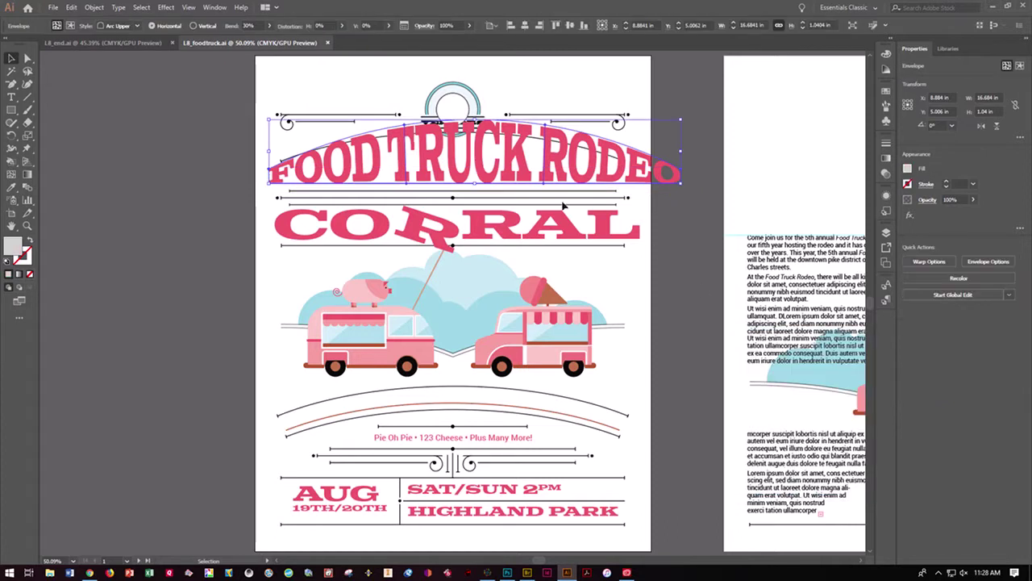
{"action": "left_click_drag", "start_coordinate": [365, 167], "coordinate": [353, 172]}
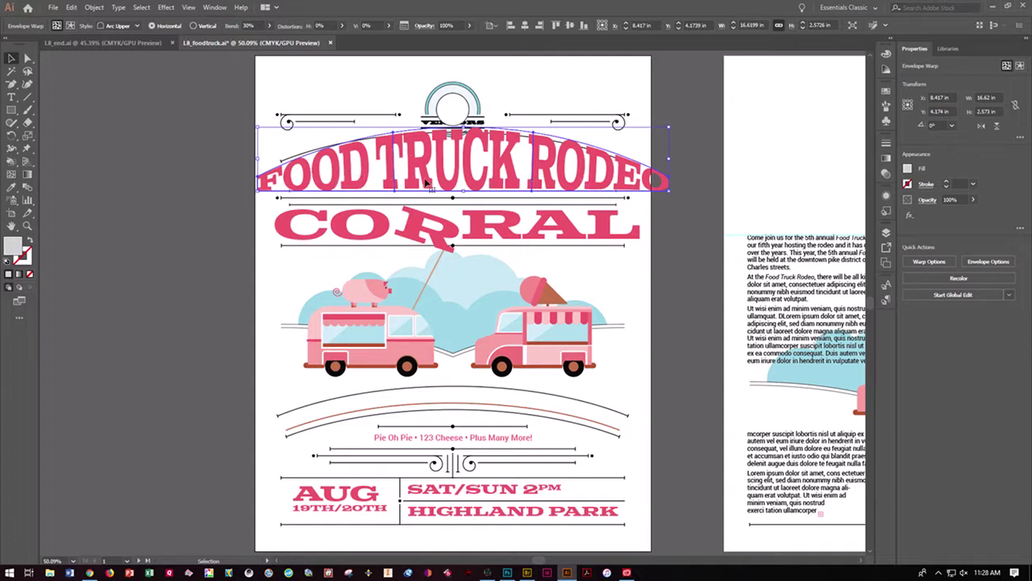
Step: Edit the contents of the heading's envelope and delete the word RODEO
{"action": "left_click", "coordinate": [1019, 66]}
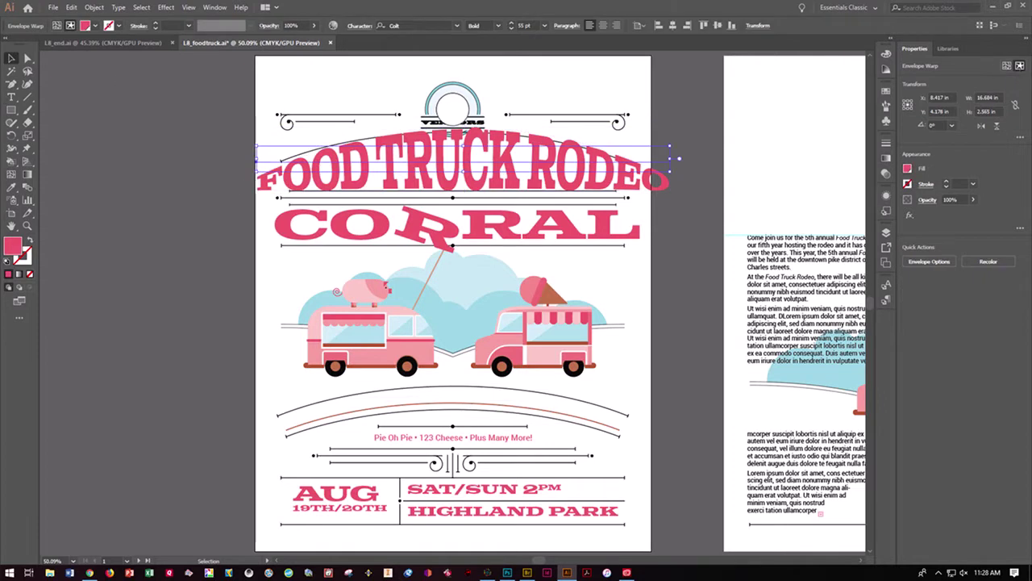
{"action": "left_click", "coordinate": [11, 98]}
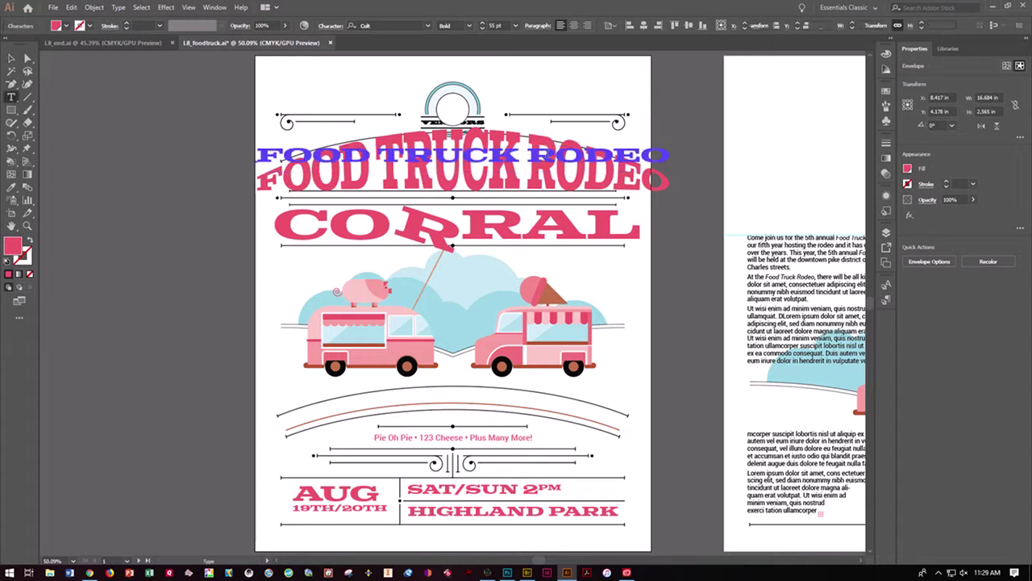
{"action": "double_click", "coordinate": [525, 153]}
{"action": "key", "text": "BackSpace"}
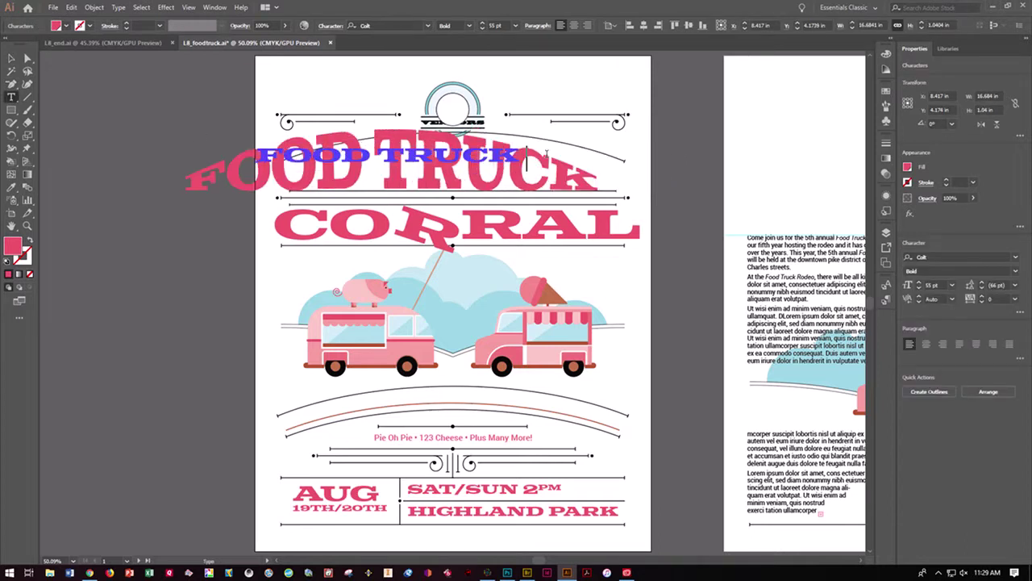
Step: Delete the trailing space after FOOD TRUCK and move the warped heading right and slightly down to centre it on the poster
{"action": "key", "text": "BackSpace"}
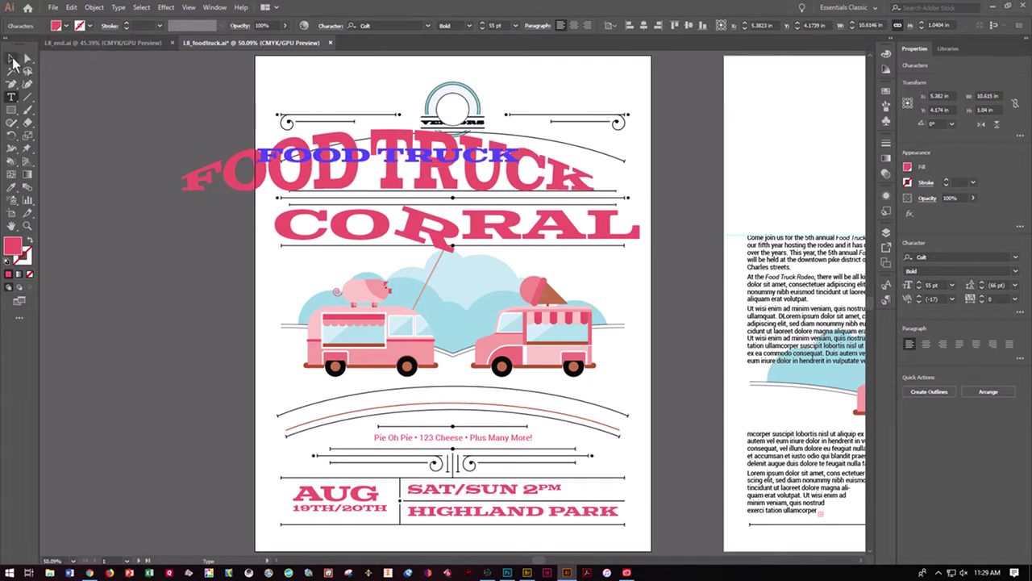
{"action": "left_click", "coordinate": [11, 63]}
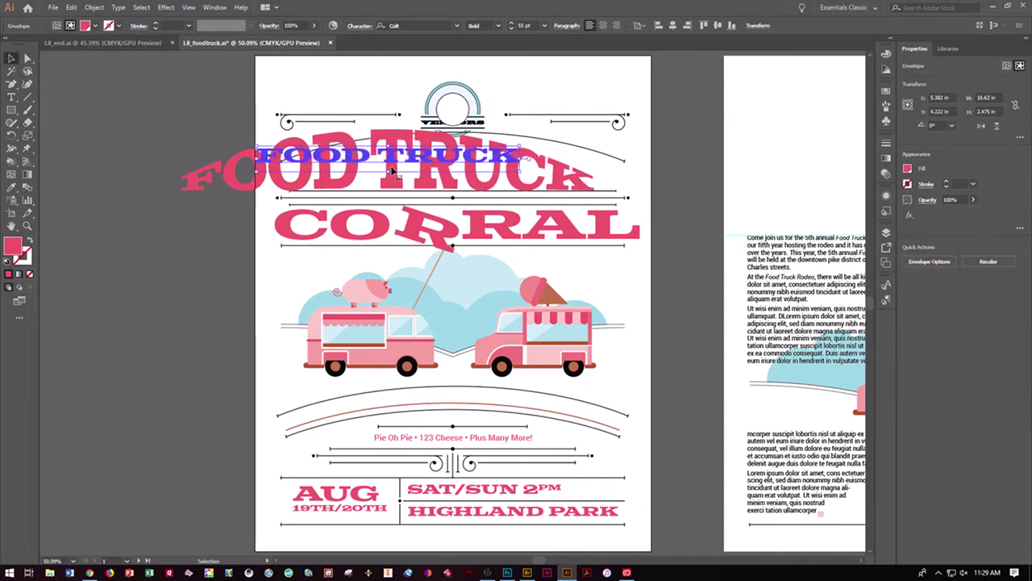
{"action": "left_click_drag", "start_coordinate": [393, 186], "coordinate": [451, 189]}
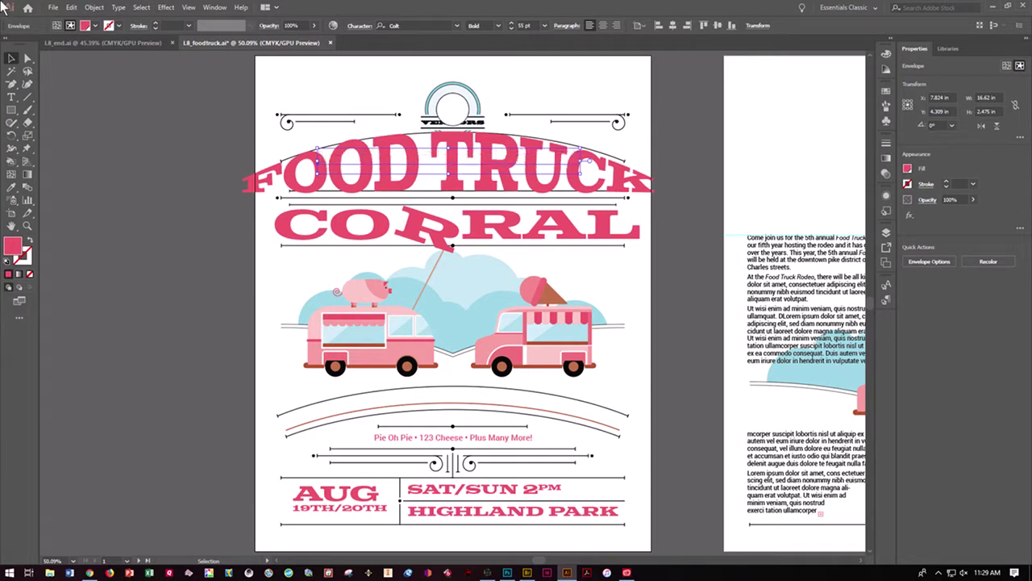
{"action": "left_click", "coordinate": [189, 177]}
{"action": "left_click", "coordinate": [320, 173]}
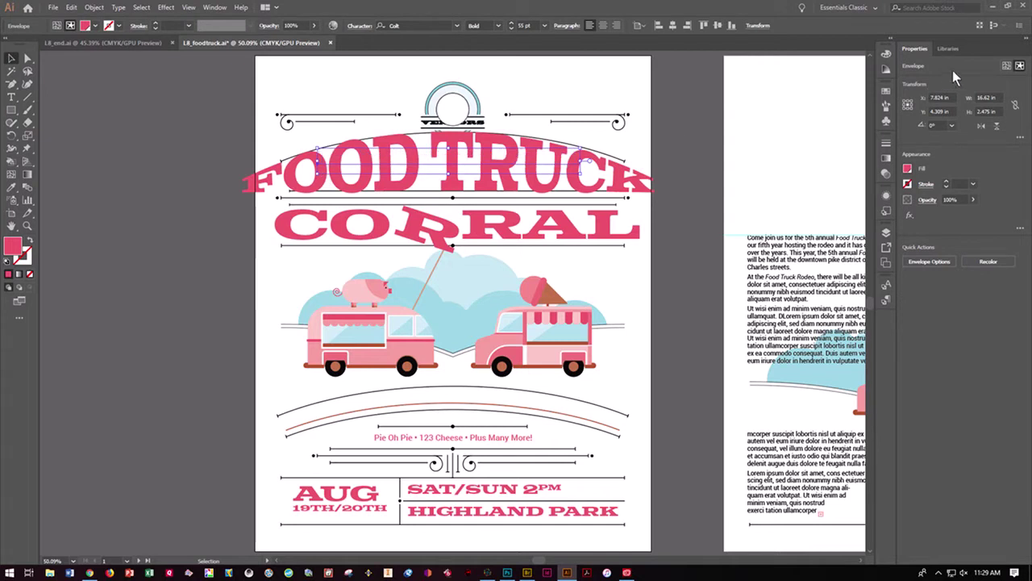
Step: Return to editing the heading's envelope and set its bend to 20%
{"action": "left_click", "coordinate": [1008, 68]}
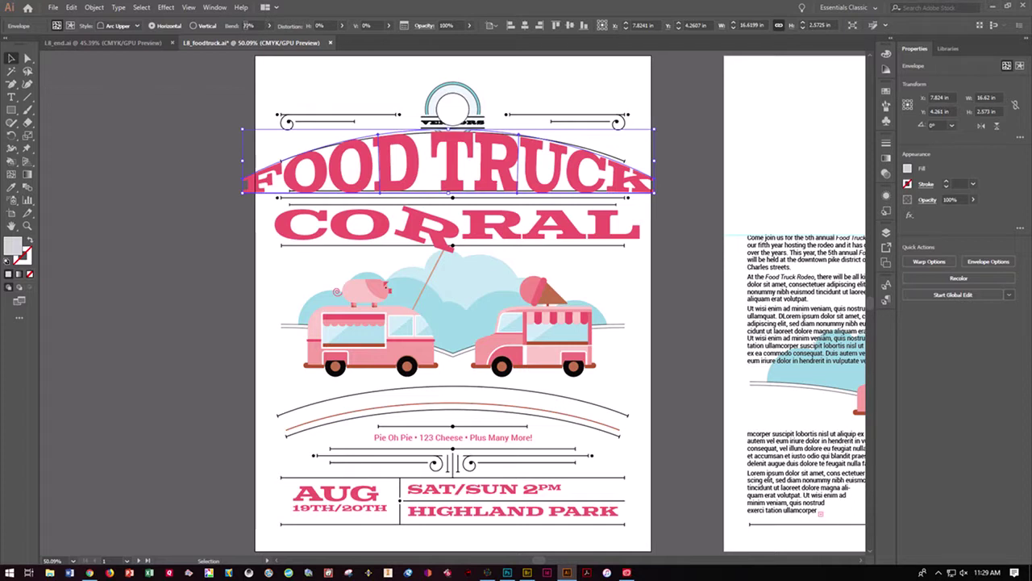
{"action": "left_click", "coordinate": [256, 25]}
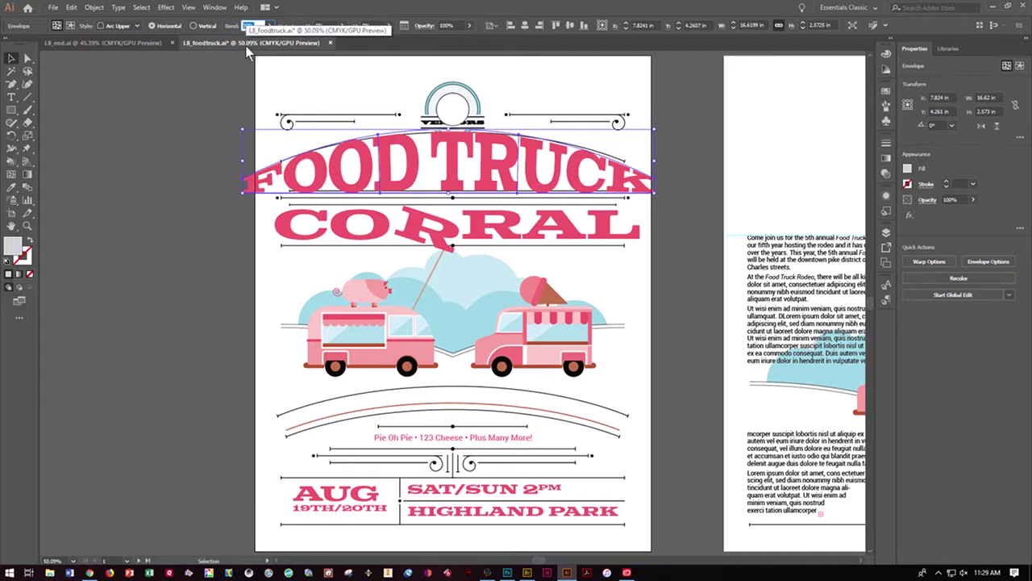
{"action": "type", "text": "20"}
{"action": "key", "text": "Return"}
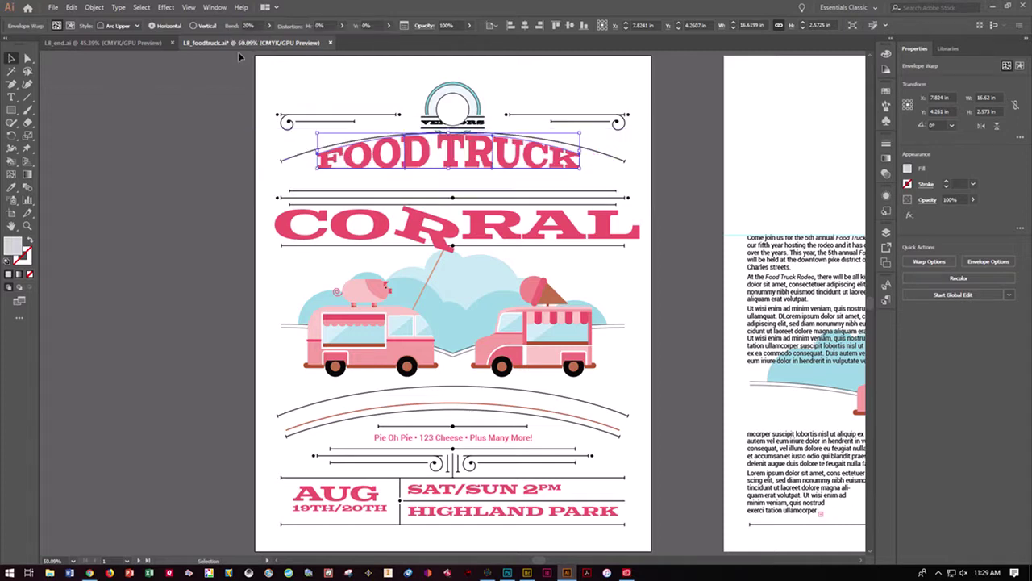
Step: Enlarge the FOOD TRUCK heading to about 14.1 by 1.9 in and centre it between the arch and the lines above CORRAL
{"action": "left_click_drag", "start_coordinate": [425, 158], "coordinate": [412, 173]}
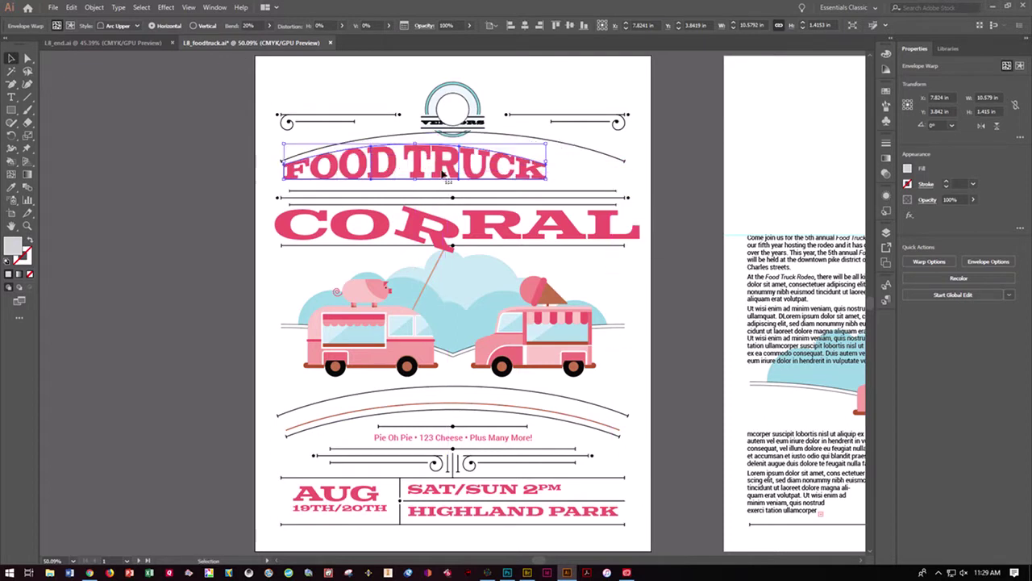
{"action": "left_click_drag", "start_coordinate": [548, 177], "coordinate": [635, 218]}
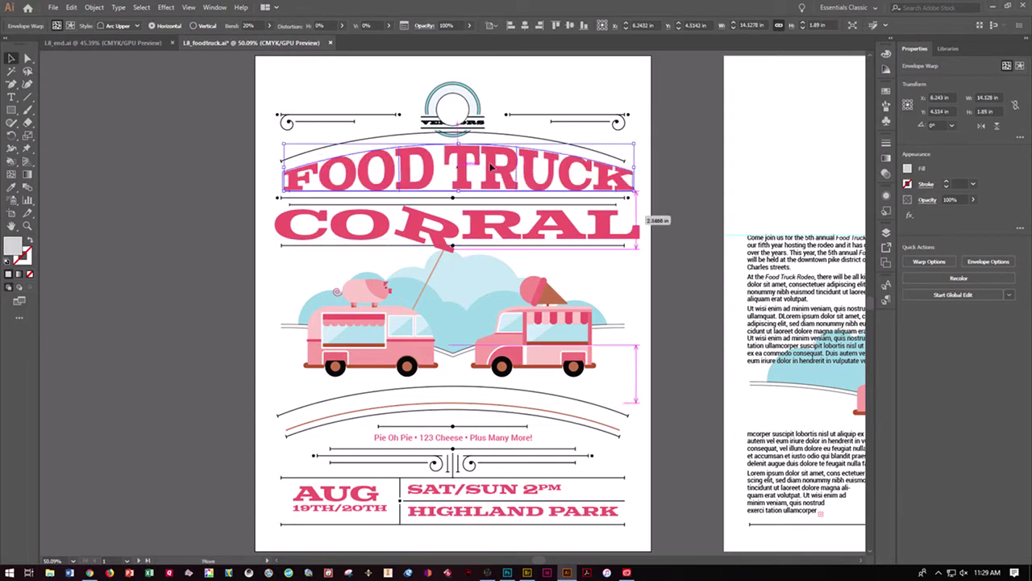
{"action": "left_click_drag", "start_coordinate": [487, 169], "coordinate": [487, 175]}
{"action": "left_click", "coordinate": [223, 250]}
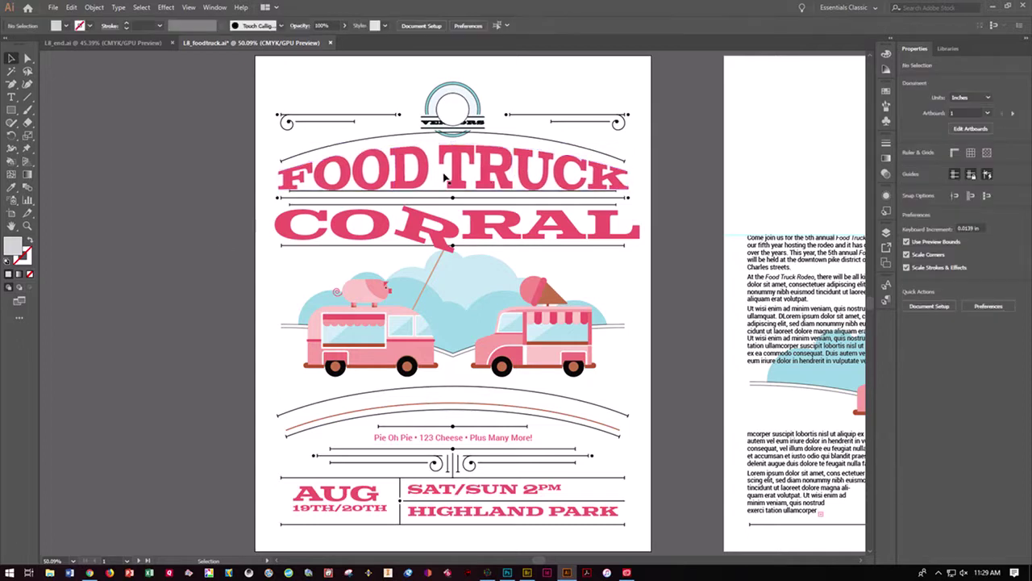
Step: Nudge the FOOD TRUCK heading slightly up, deselect it, and save the document
{"action": "left_click", "coordinate": [615, 182]}
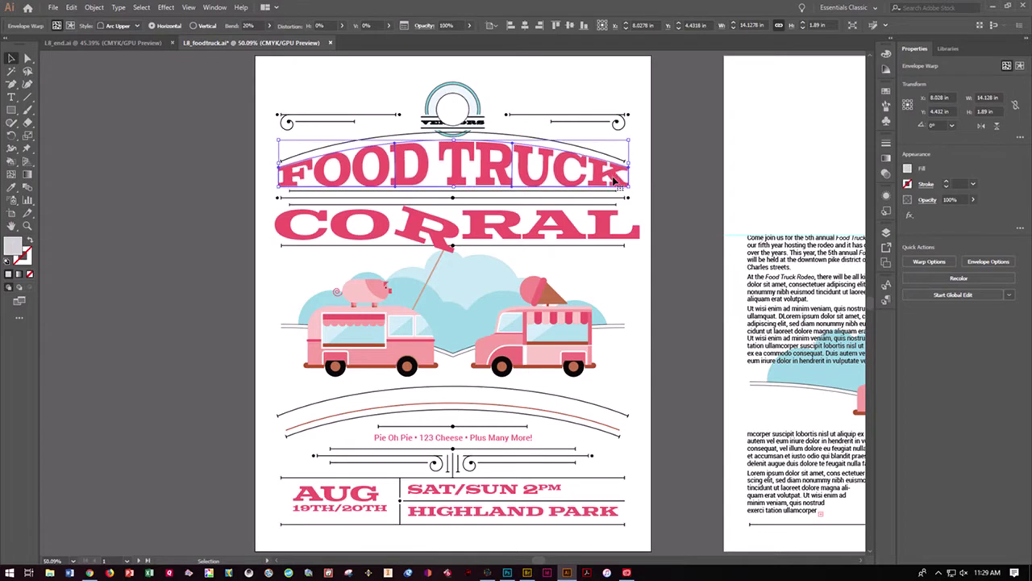
{"action": "left_click", "coordinate": [684, 242]}
{"action": "key", "text": "a"}
{"action": "key", "text": "v"}
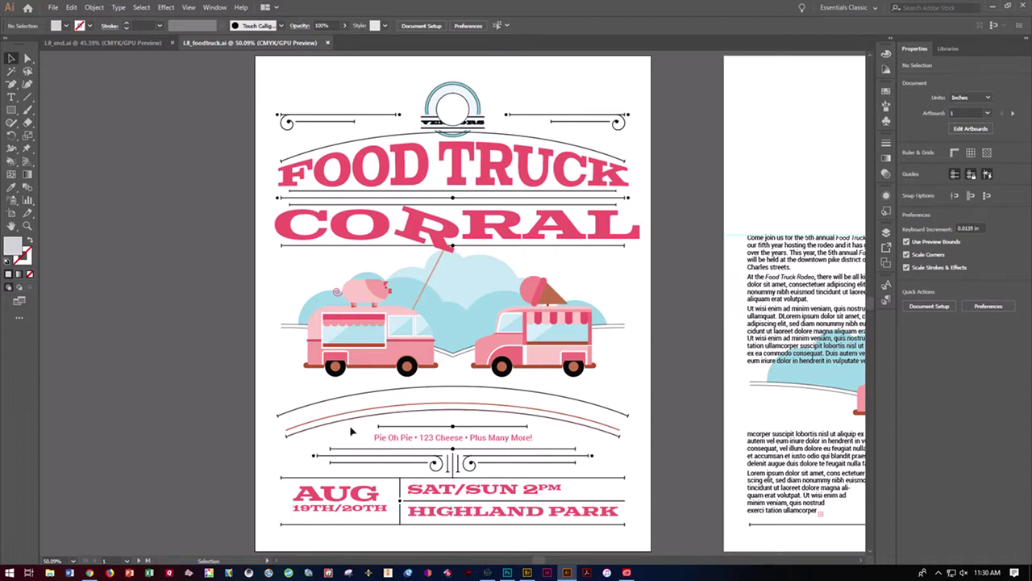
Step: Create type along the brown curve below the trucks and replace the placeholder with "Over 30 Local Food Truck Vendors"
{"action": "left_click", "coordinate": [12, 97]}
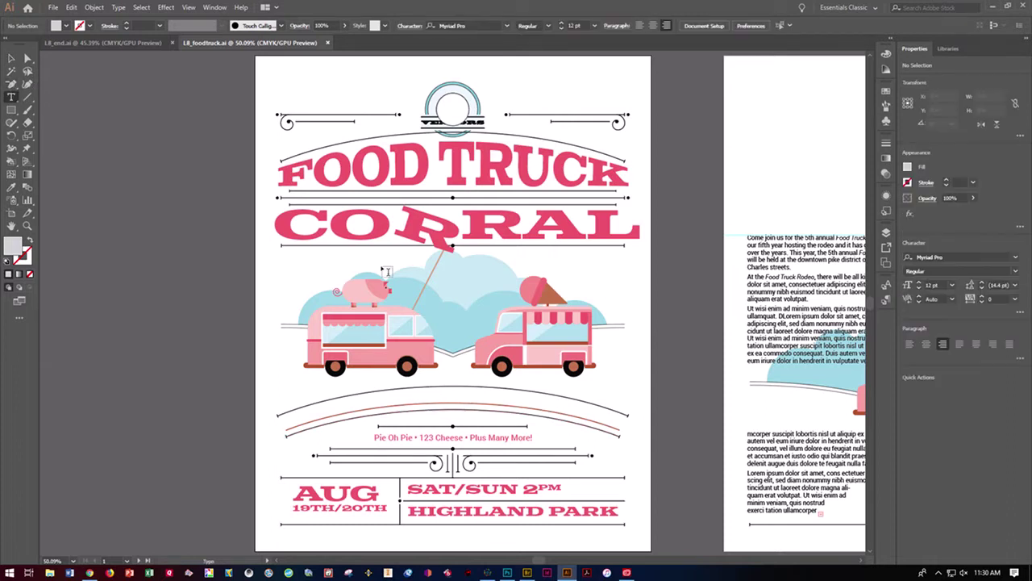
{"action": "left_click", "coordinate": [451, 400]}
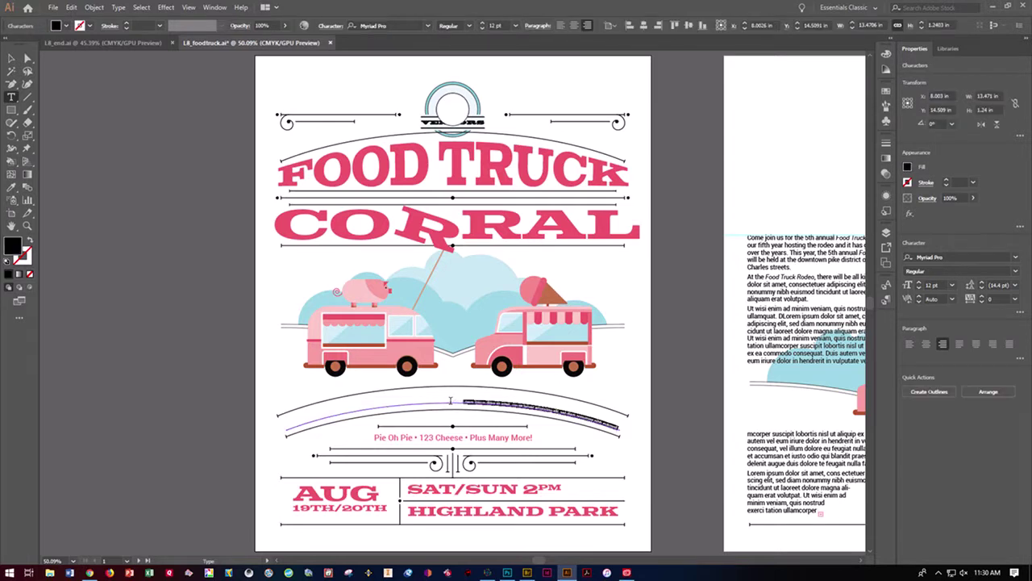
{"action": "key", "text": "BackSpace"}
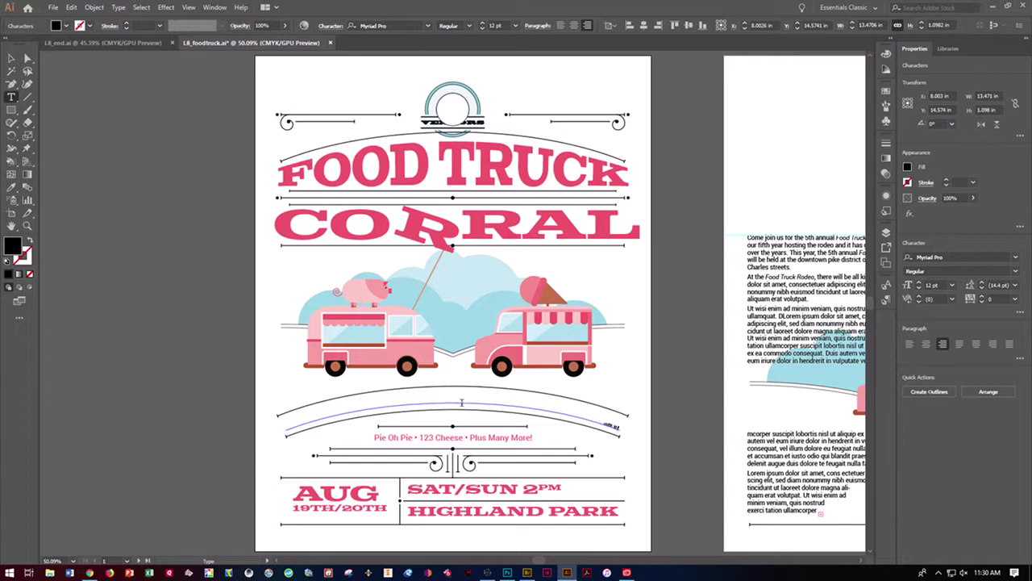
{"action": "type", "text": "corral at highland park"}
Step: Select all the text on the curve, fill it with the pink swatch, and set its font to Roboto Bold
{"action": "triple_click", "coordinate": [571, 413]}
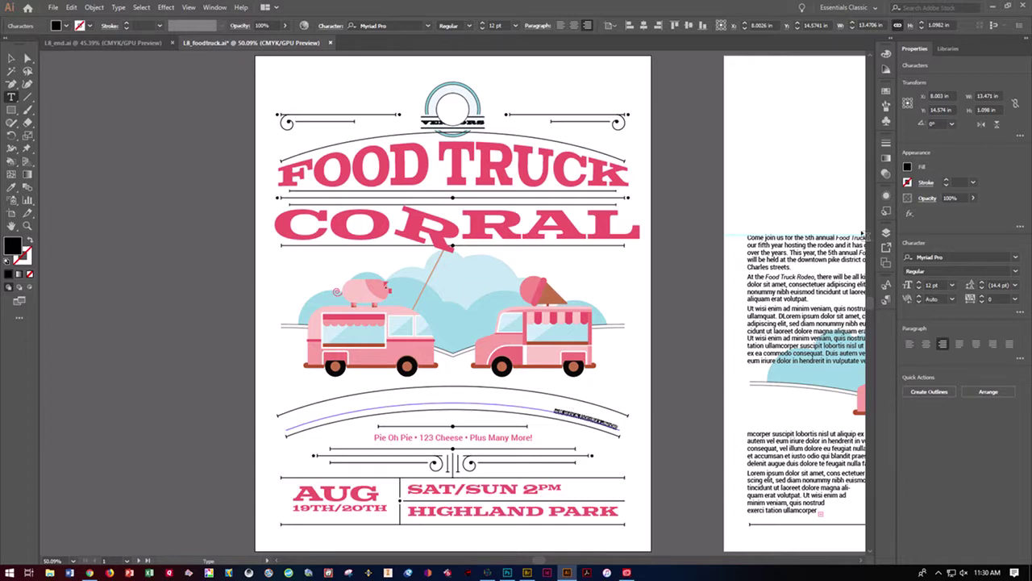
{"action": "left_click", "coordinate": [907, 166]}
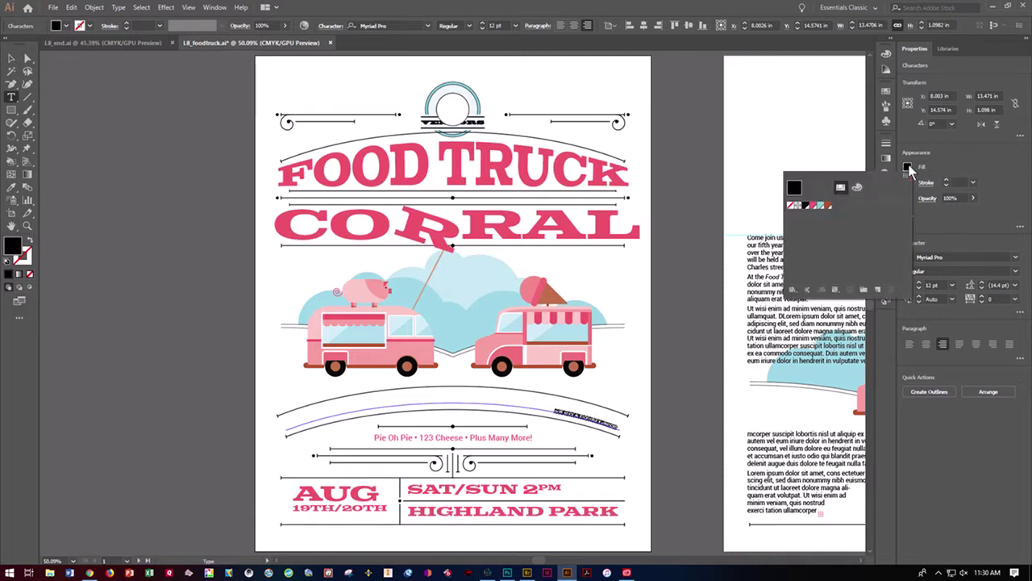
{"action": "left_click", "coordinate": [813, 205]}
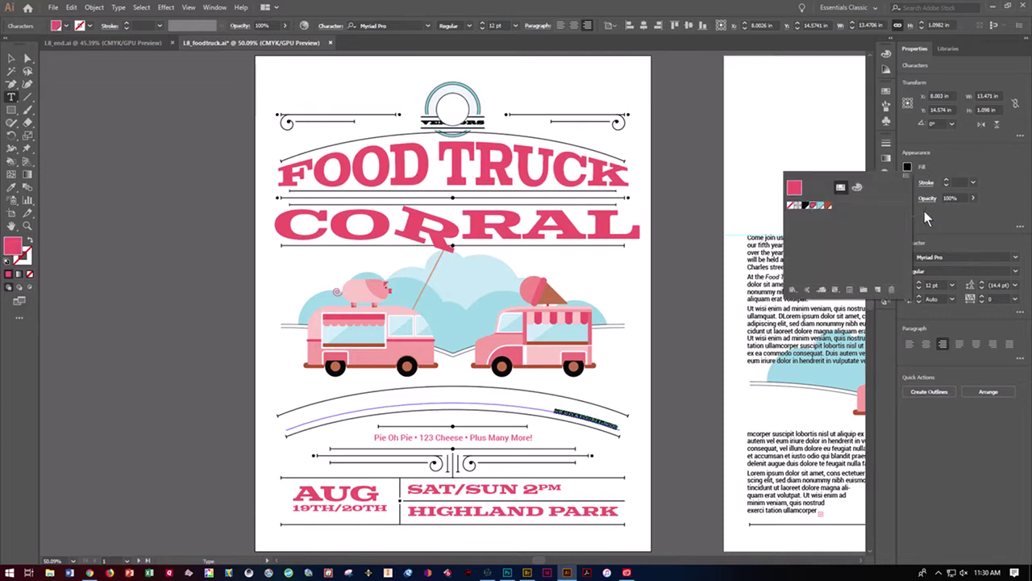
{"action": "left_click", "coordinate": [1016, 256]}
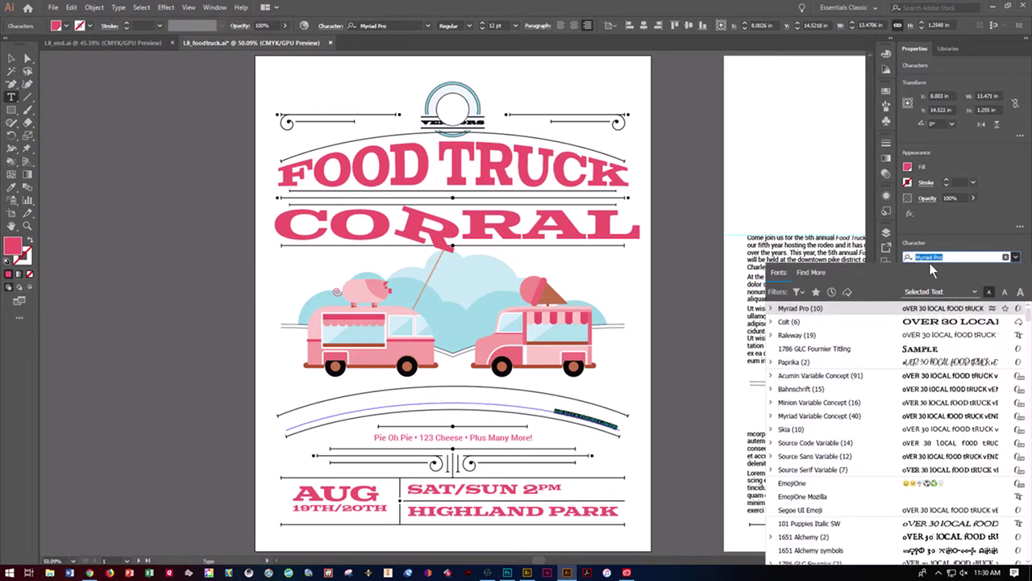
{"action": "type", "text": "rob"}
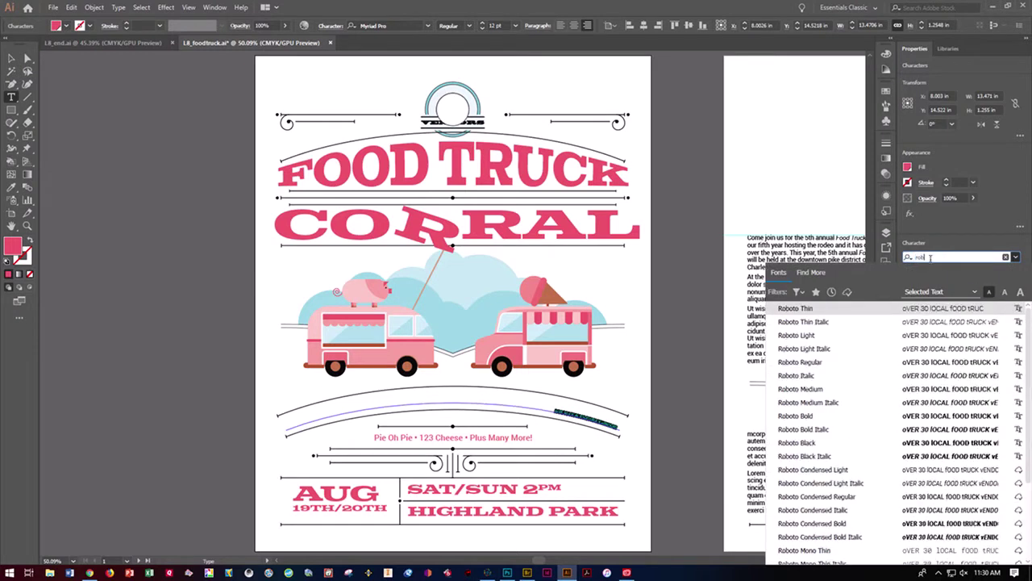
{"action": "left_click", "coordinate": [846, 415]}
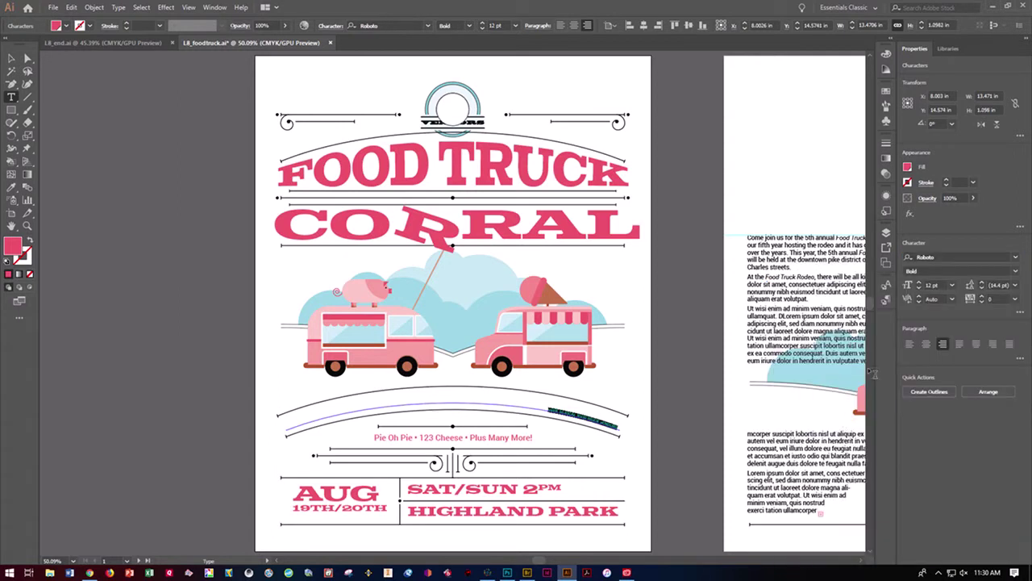
Step: Set the curved text's size to 40 pt and format it in all caps
{"action": "left_click", "coordinate": [953, 286]}
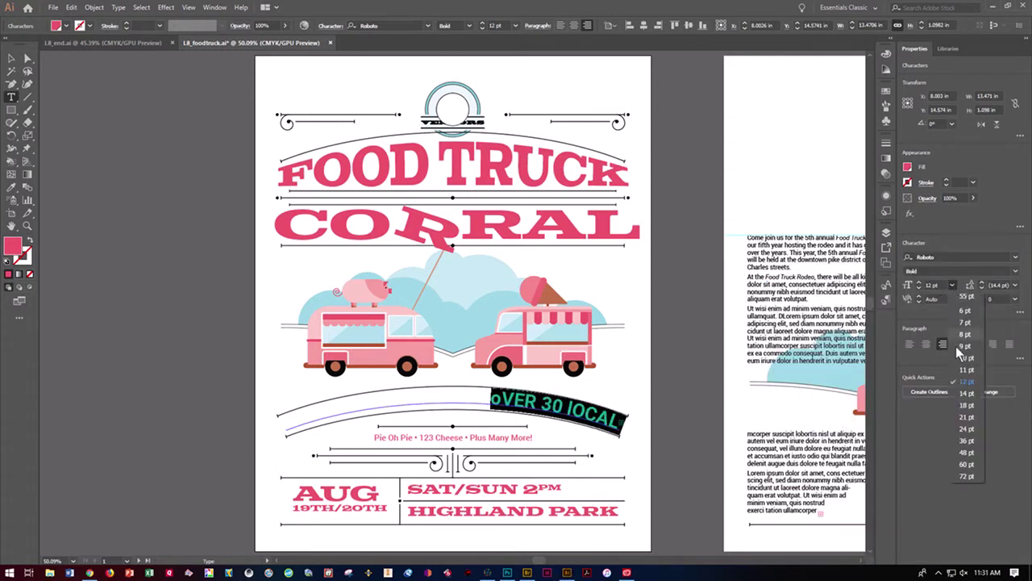
{"action": "left_click", "coordinate": [931, 286]}
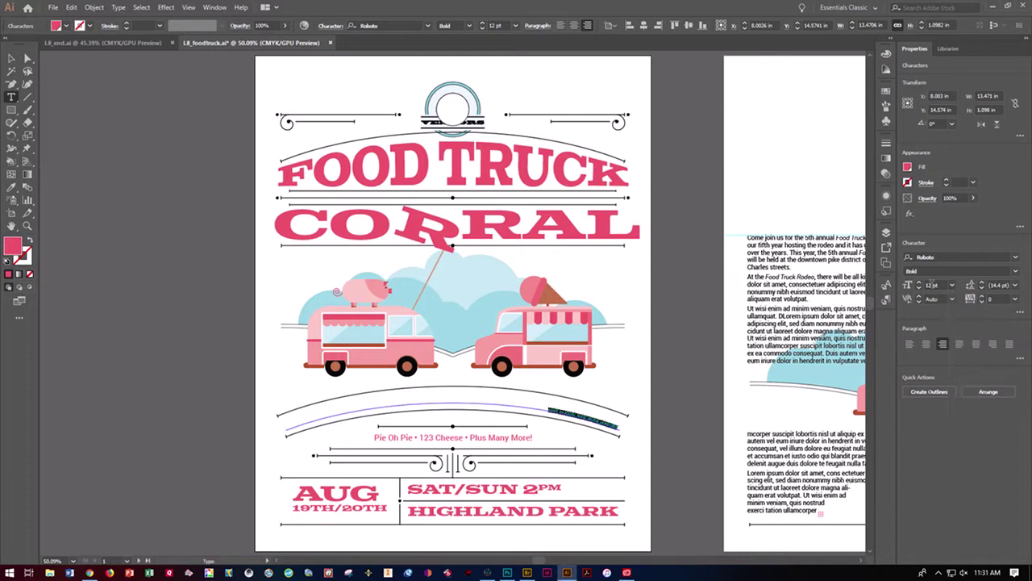
{"action": "double_click", "coordinate": [930, 287]}
{"action": "type", "text": "40pt"}
{"action": "key", "text": "Return"}
{"action": "left_click", "coordinate": [1019, 312]}
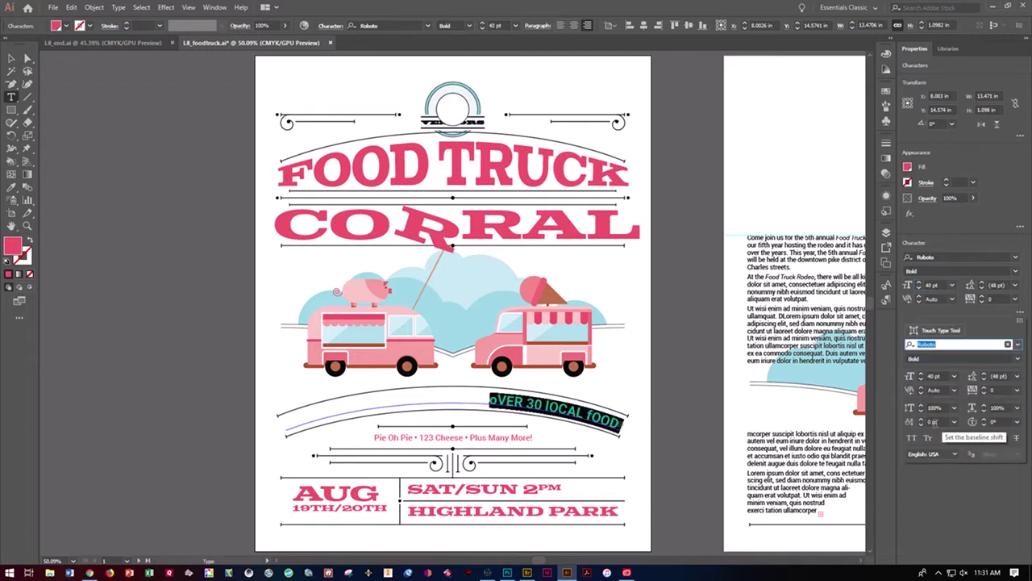
{"action": "left_click", "coordinate": [911, 440]}
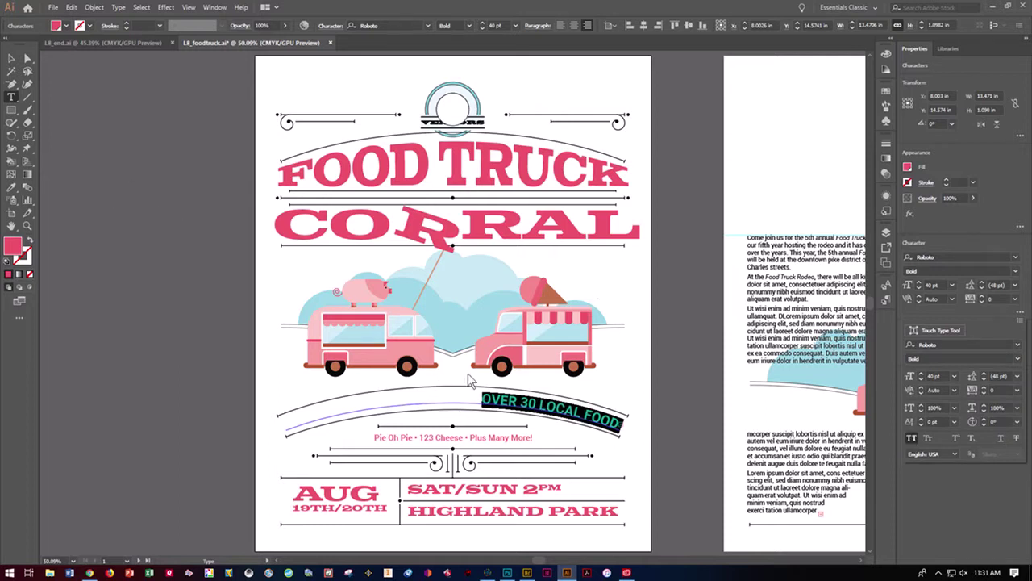
Step: Center-align the text on the curve and select its type object to show the start, centre and end brackets
{"action": "left_click", "coordinate": [570, 25]}
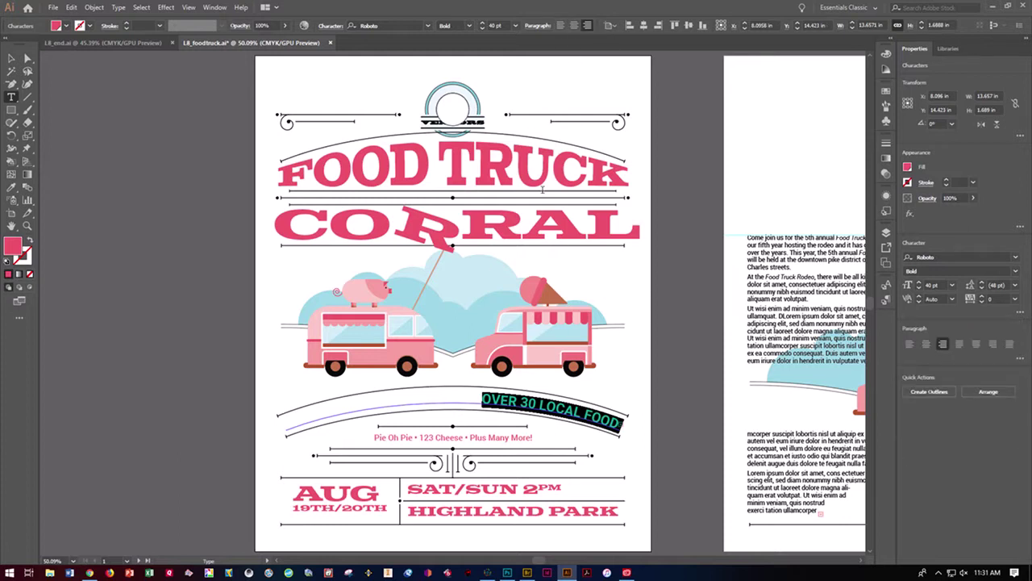
{"action": "left_click", "coordinate": [575, 25]}
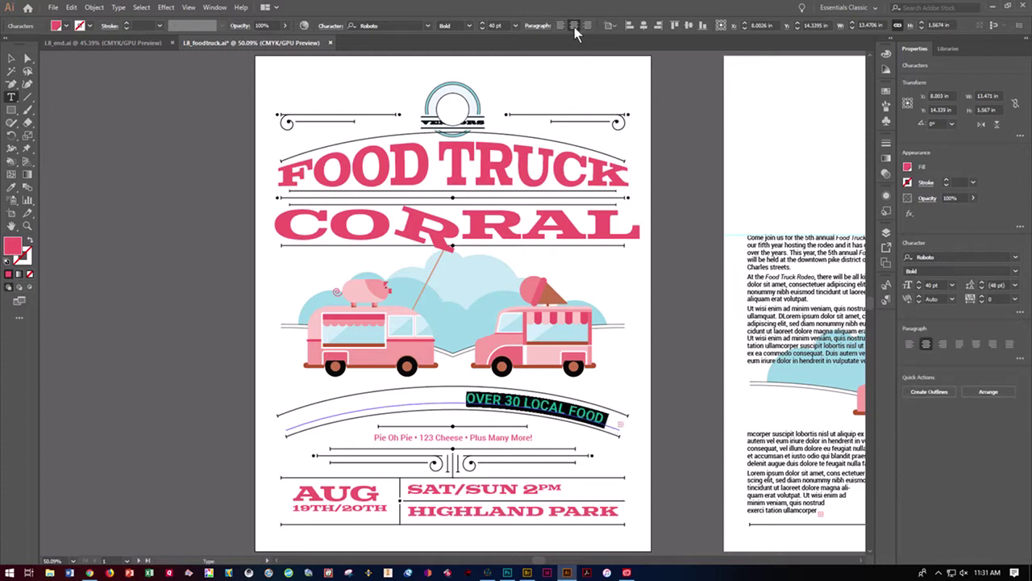
{"action": "left_click", "coordinate": [11, 59]}
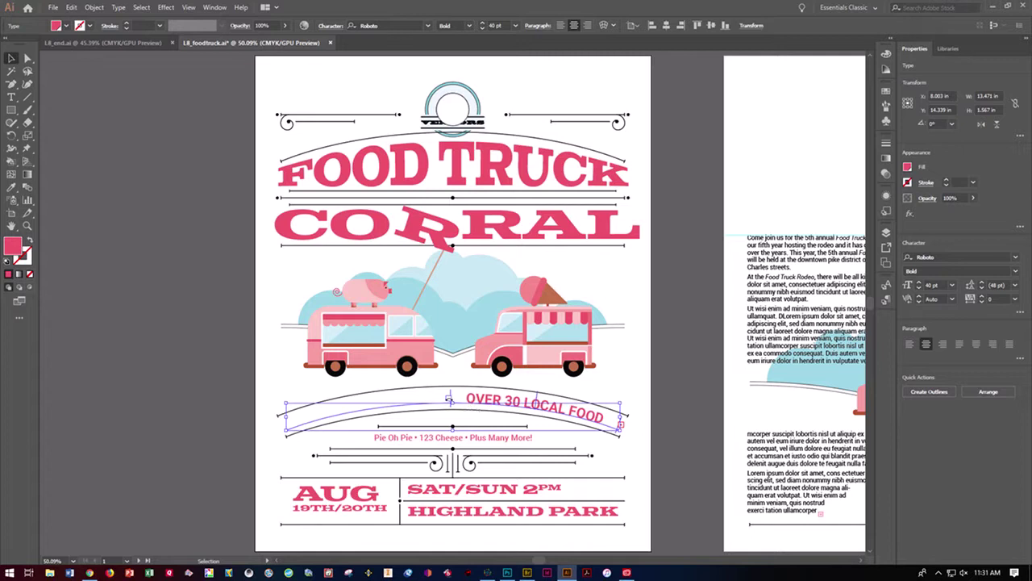
{"action": "key", "text": "ctrl+1"}
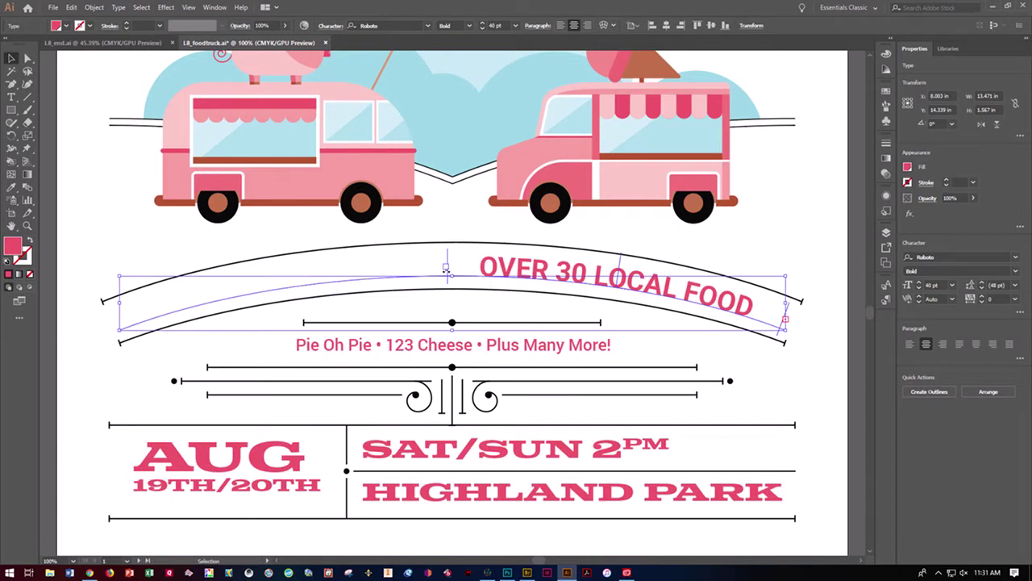
{"action": "key", "text": "t"}
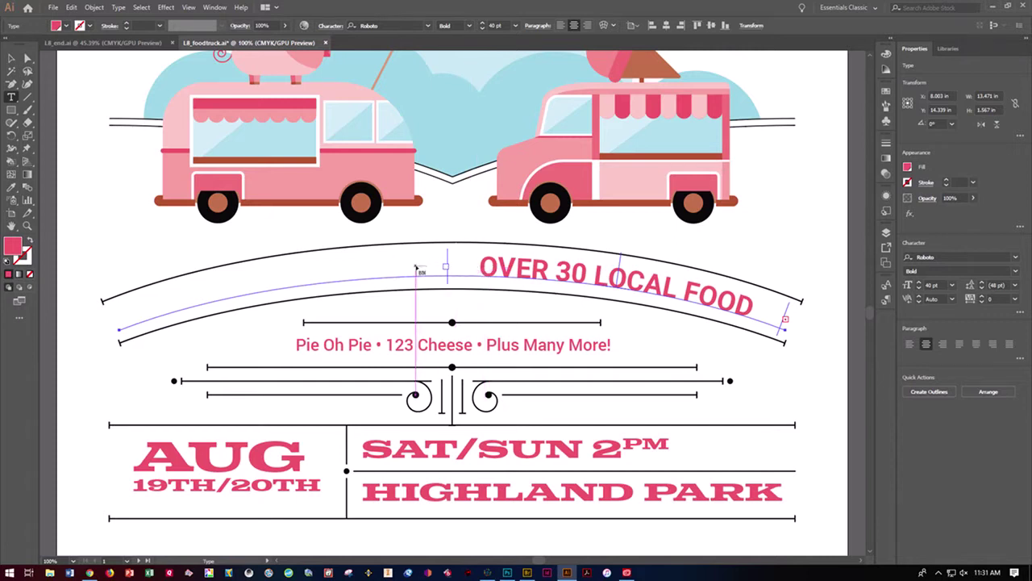
{"action": "key", "text": "v"}
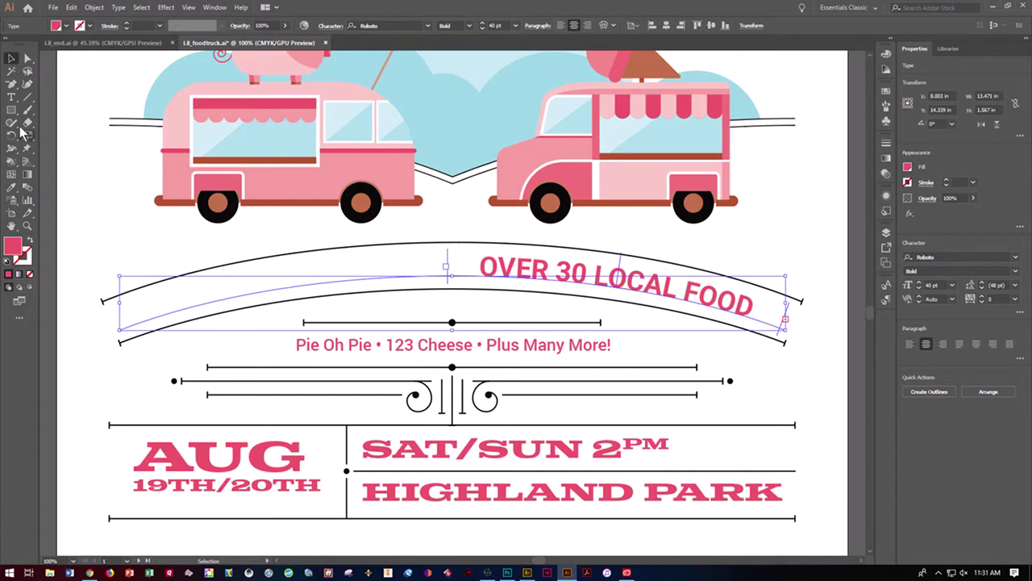
{"action": "left_click", "coordinate": [12, 98]}
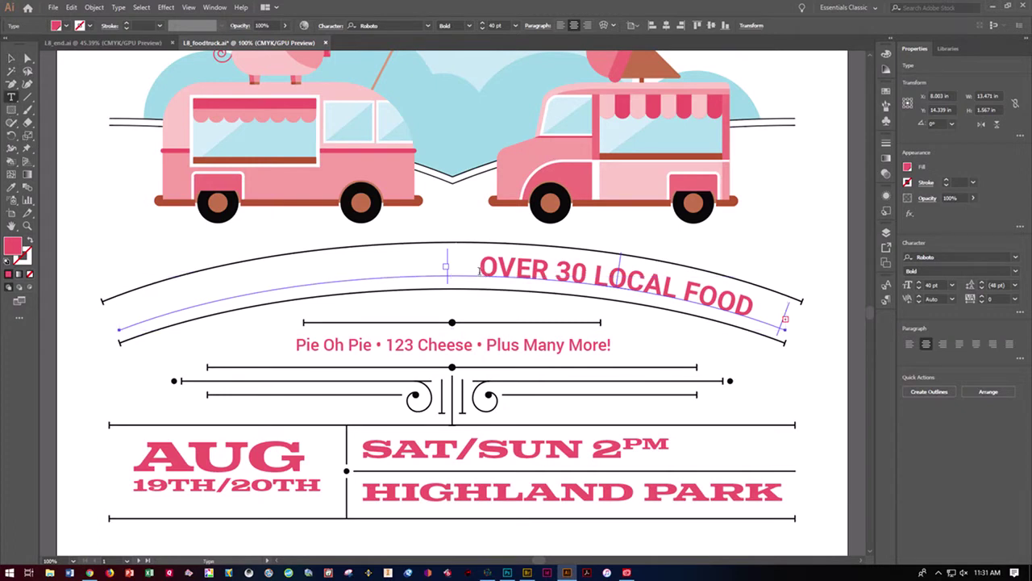
{"action": "left_click", "coordinate": [481, 269]}
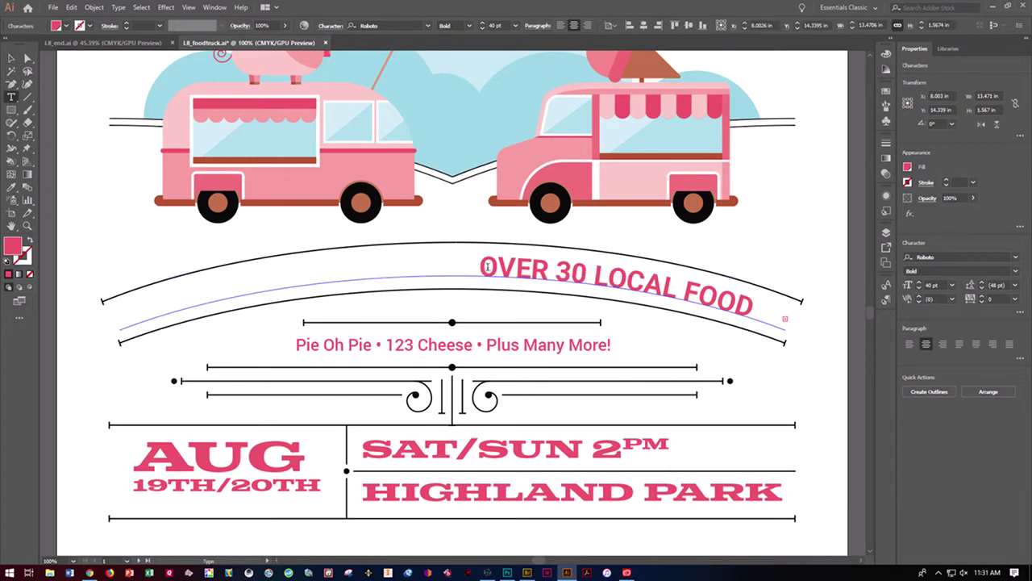
{"action": "key", "text": "Escape"}
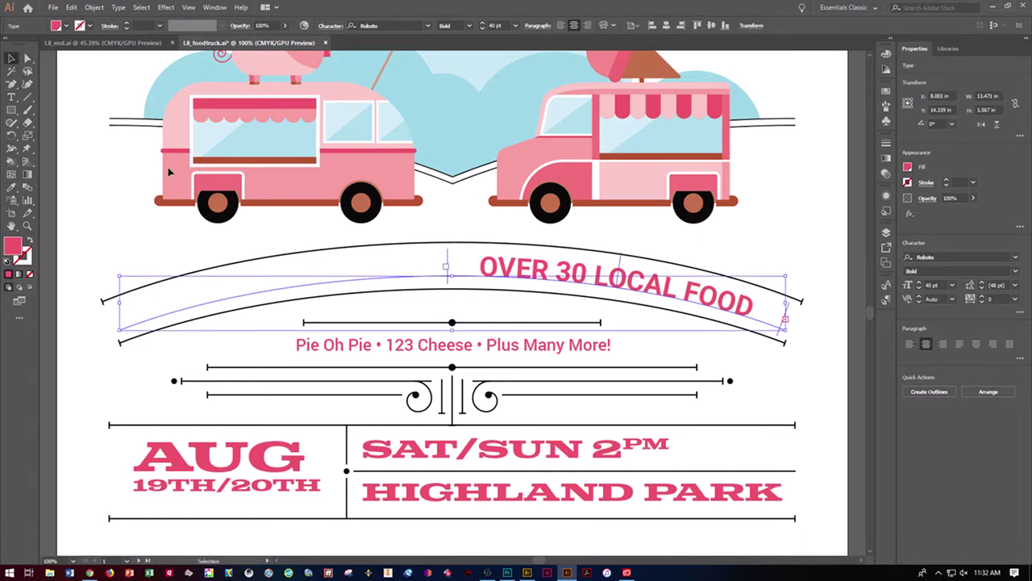
{"action": "key", "text": "t"}
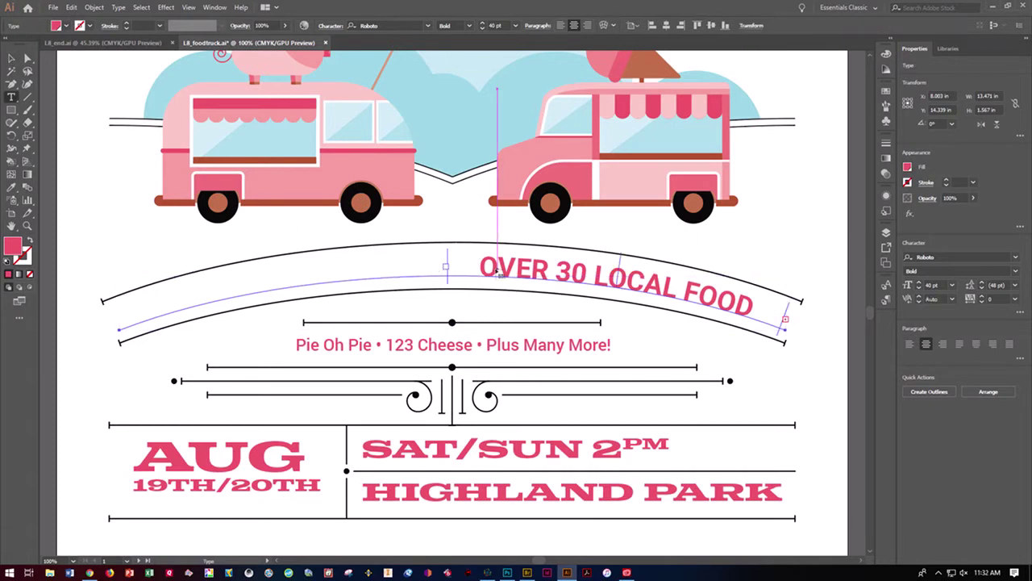
Step: Move the curved tagline's start bracket near the curve's left end to fit and centre all the text, and save the file
{"action": "left_click_drag", "start_coordinate": [492, 277], "coordinate": [471, 269]}
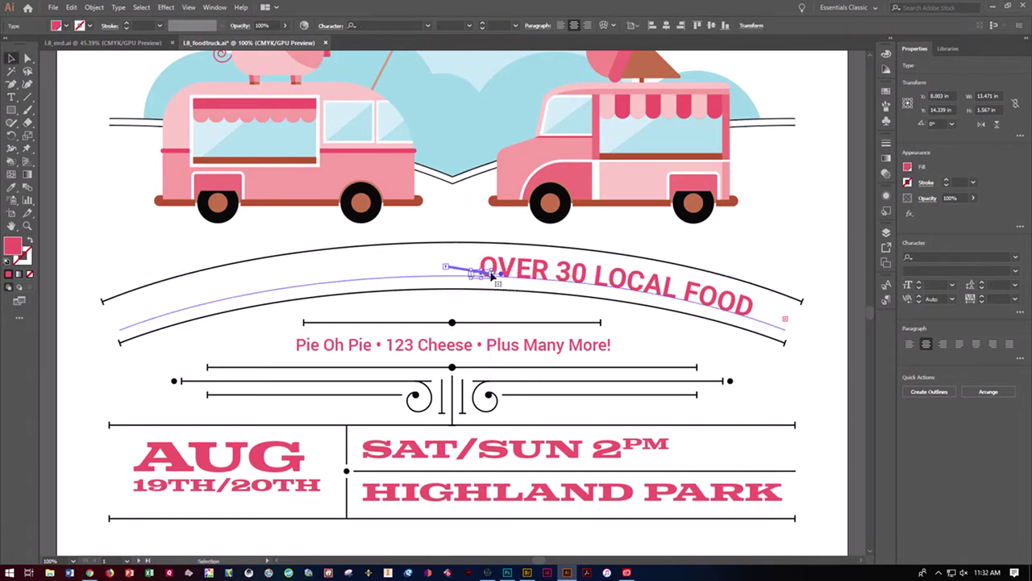
{"action": "left_click", "coordinate": [483, 276]}
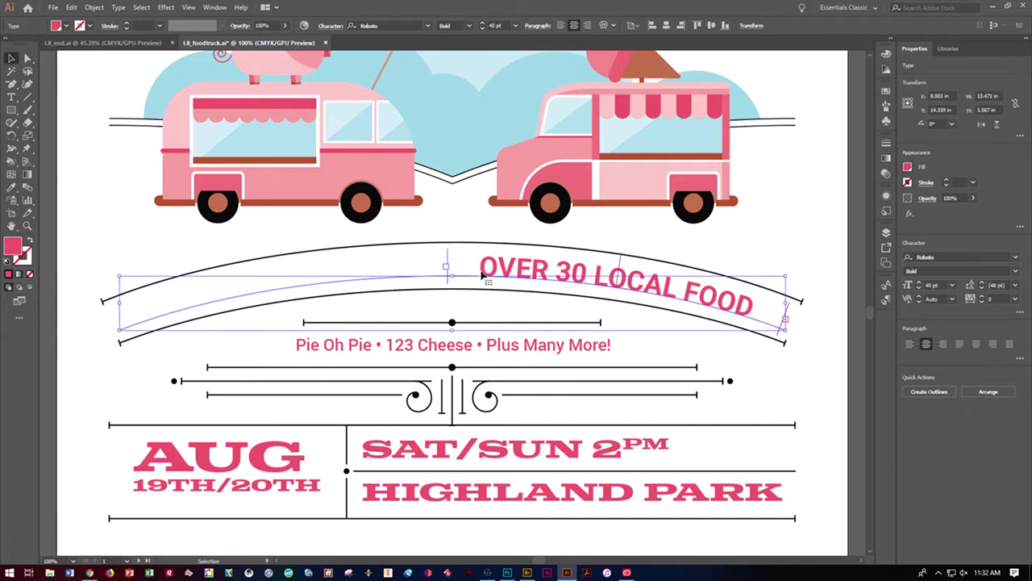
{"action": "key", "text": "t"}
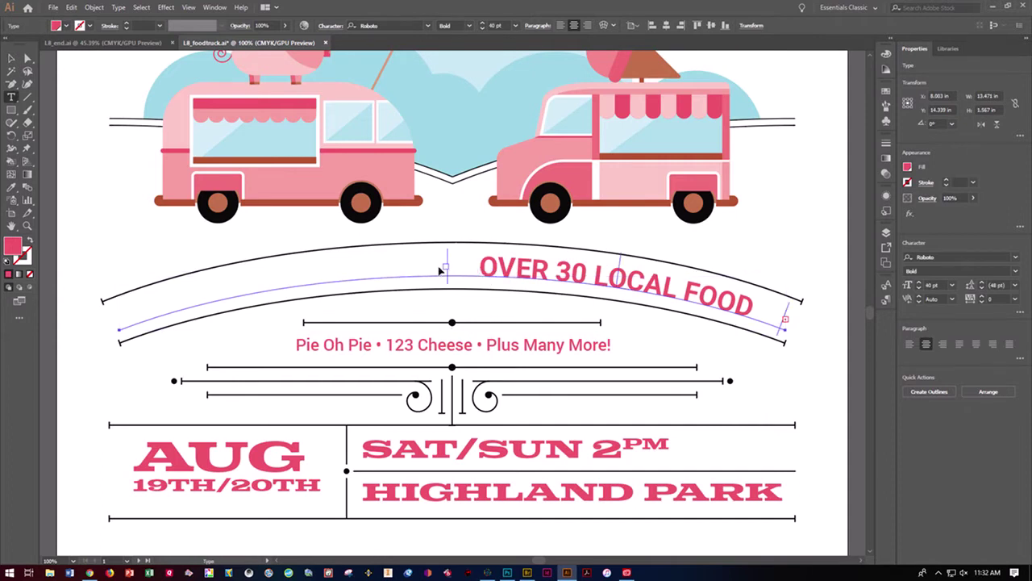
{"action": "left_click", "coordinate": [9, 60]}
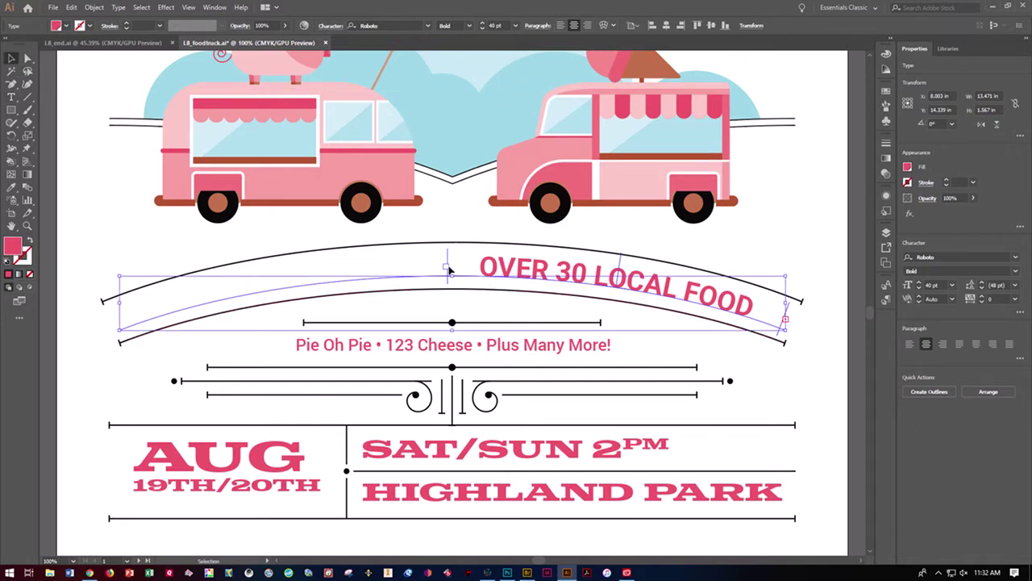
{"action": "left_click_drag", "start_coordinate": [448, 271], "coordinate": [164, 311]}
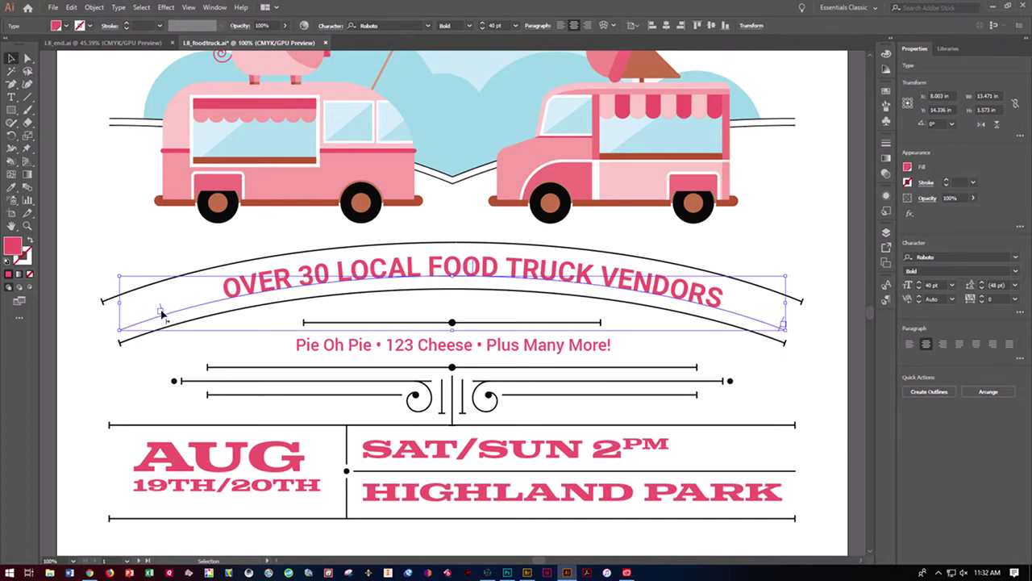
{"action": "key", "text": "a"}
{"action": "key", "text": "v"}
Step: Create type along the inner circle of the Vendors badge and replace the placeholder with "CELEBRATING LOCAL"
{"action": "scroll", "coordinate": [798, 395], "scroll_direction": "up", "scroll_amount": 3}
{"action": "scroll", "coordinate": [799, 395], "scroll_direction": "up", "scroll_amount": 10}
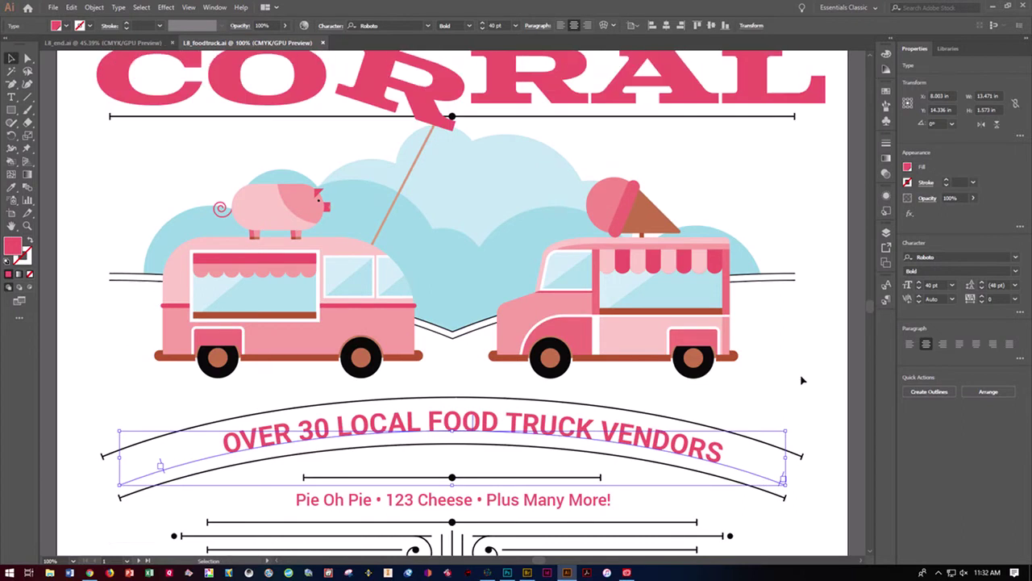
{"action": "scroll", "coordinate": [803, 385], "scroll_direction": "up", "scroll_amount": 5}
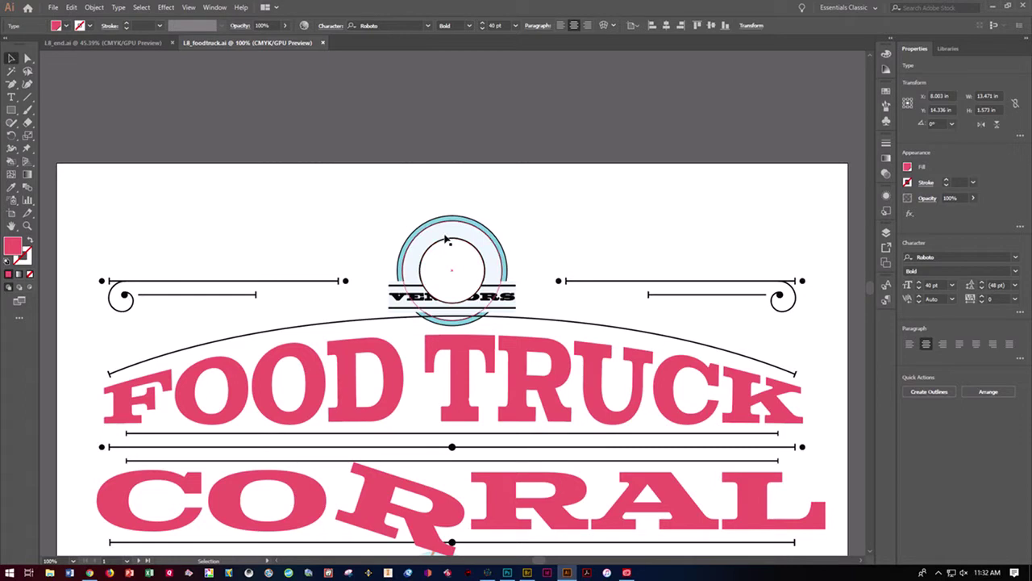
{"action": "left_click", "coordinate": [11, 97]}
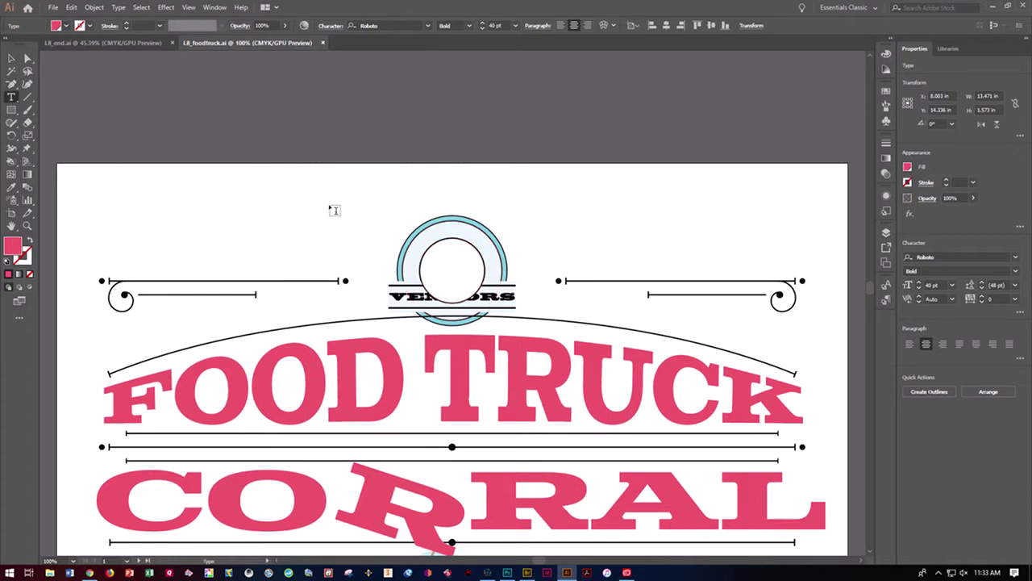
{"action": "left_click", "coordinate": [436, 241]}
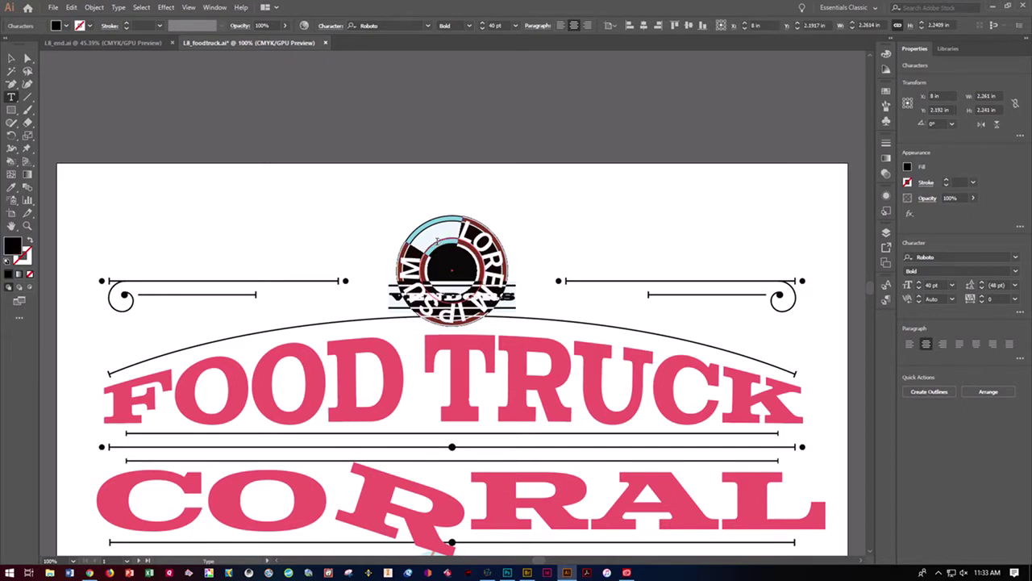
{"action": "type", "text": "T"}
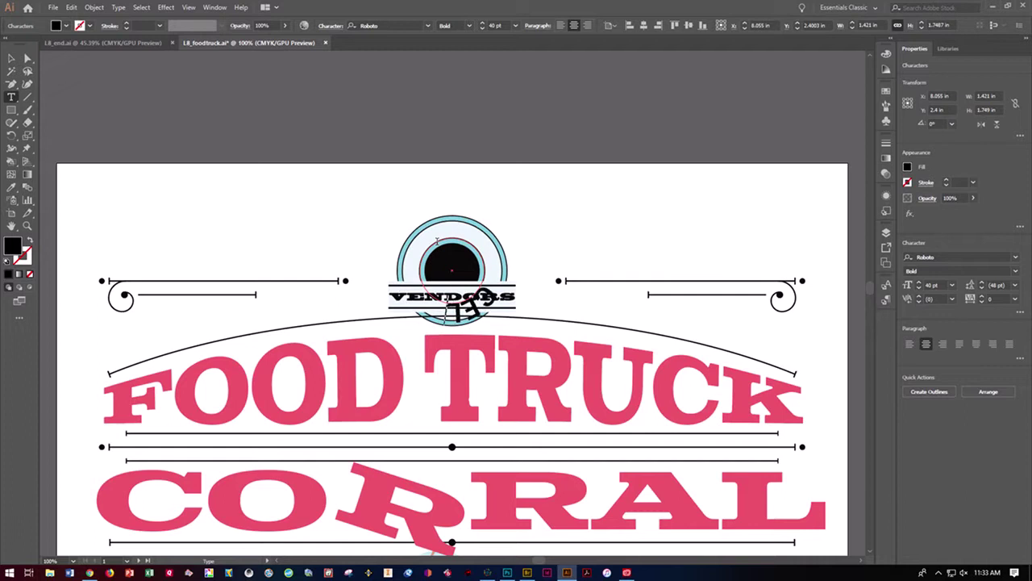
{"action": "type", "text": "ECBRATIN"}
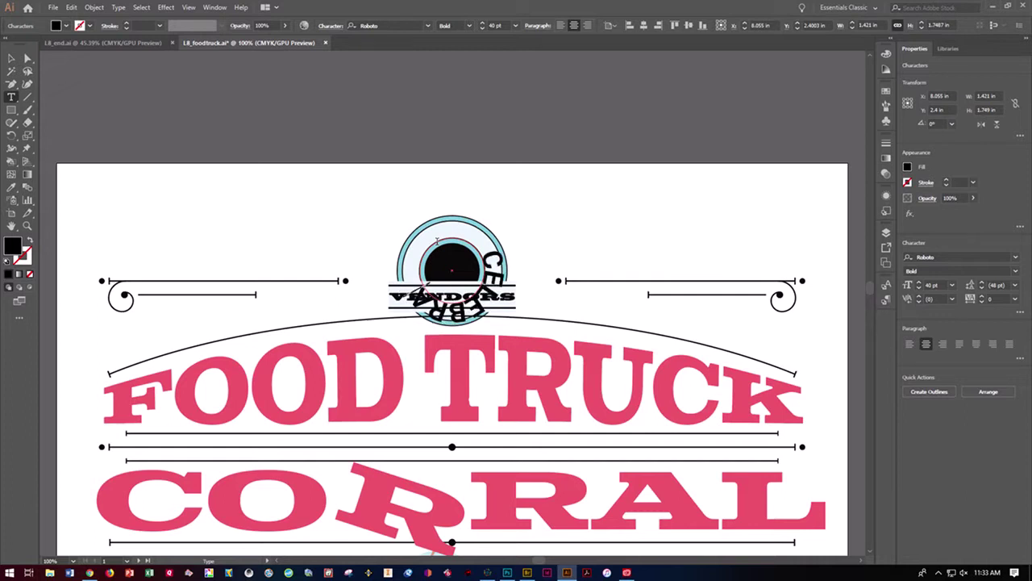
{"action": "type", "text": "G"}
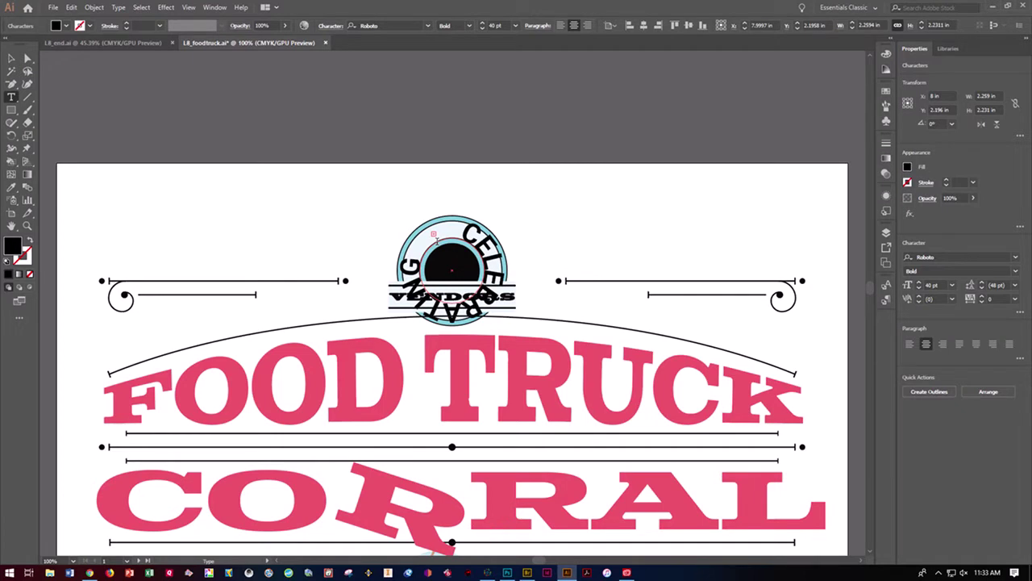
Step: Select all the text on the badge circle and set its size to 16 pt
{"action": "key", "text": "ctrl+a"}
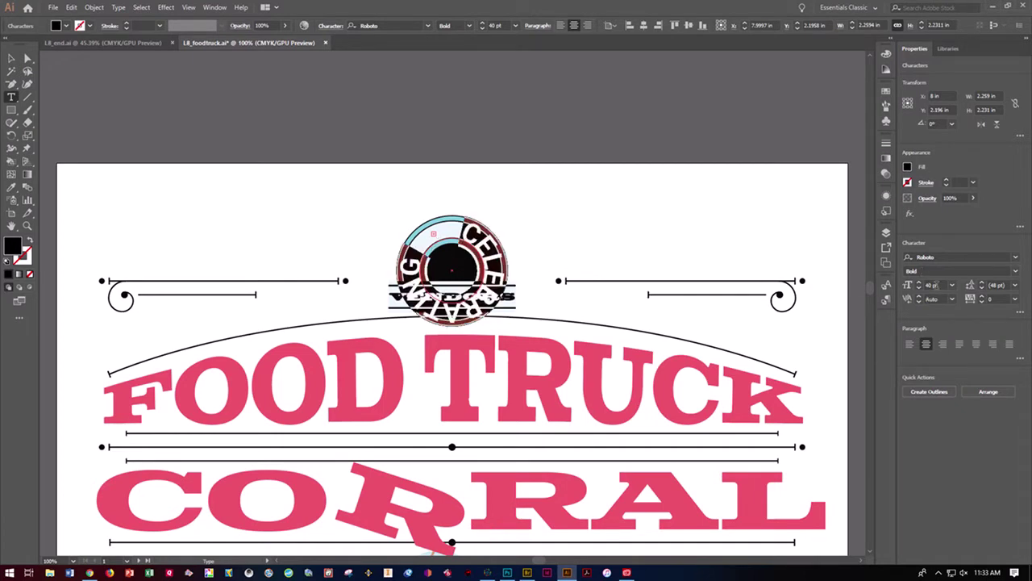
{"action": "left_click", "coordinate": [952, 286]}
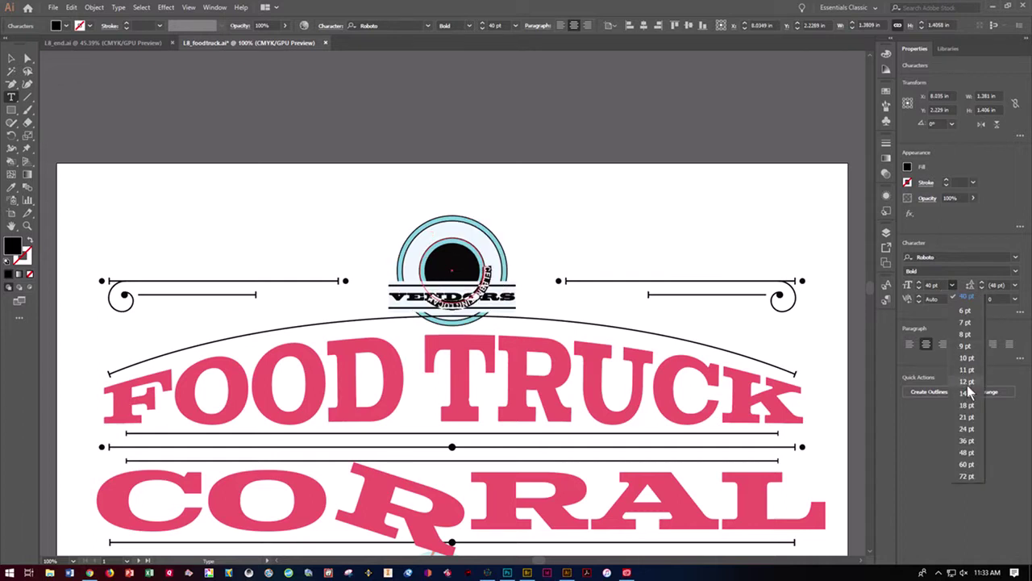
{"action": "left_click", "coordinate": [929, 292]}
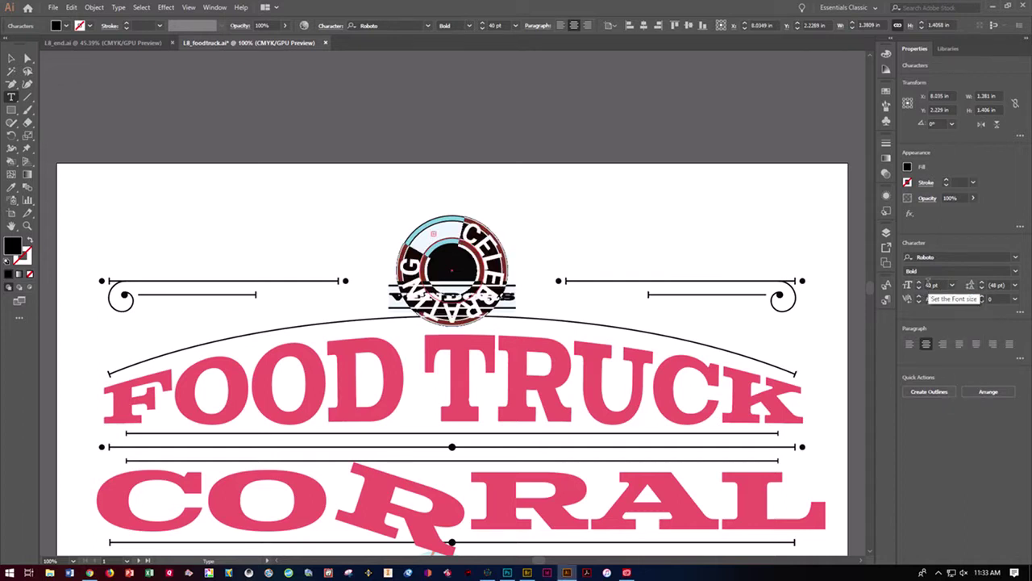
{"action": "left_click", "coordinate": [929, 285]}
{"action": "type", "text": "16"}
{"action": "key", "text": "Return"}
{"action": "left_click", "coordinate": [932, 286]}
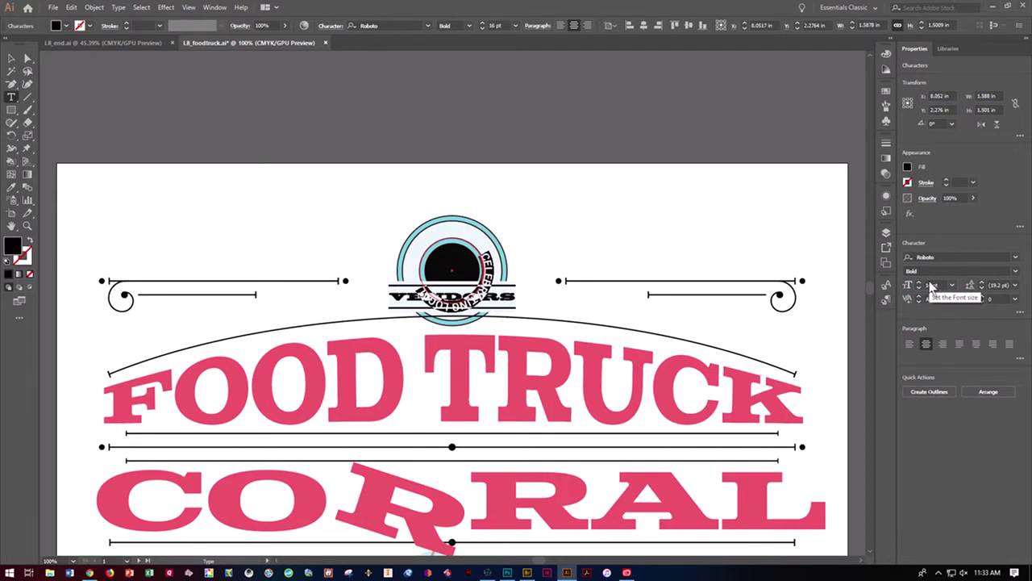
Step: Move the badge text's start bracket to the circle's left side, just above the Vendors banner
{"action": "left_click", "coordinate": [13, 61]}
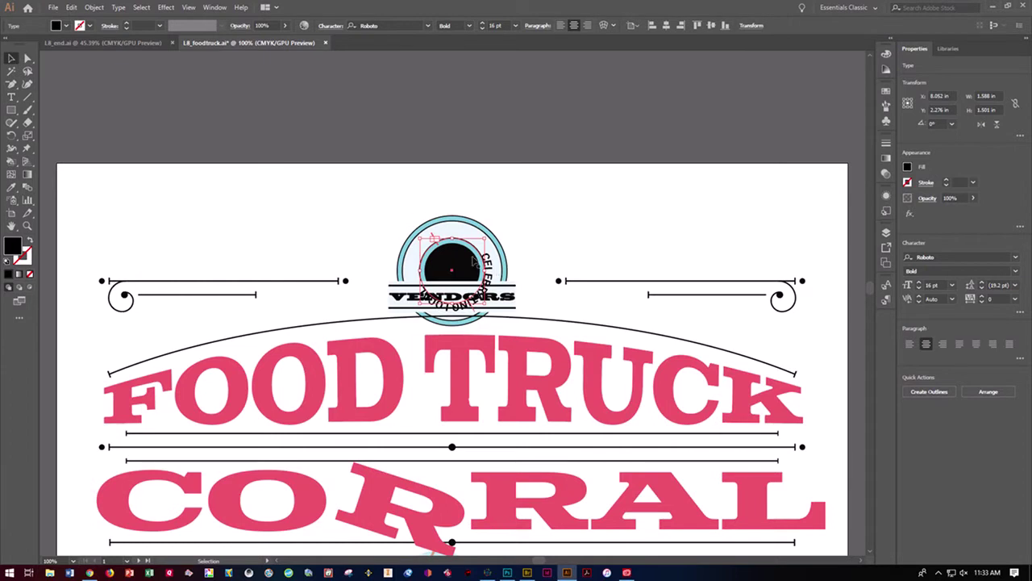
{"action": "key", "text": "a"}
{"action": "key", "text": "ctrl+equal"}
{"action": "key", "text": "ctrl+equal"}
{"action": "key", "text": "ctrl+equal"}
{"action": "key", "text": "ctrl+equal"}
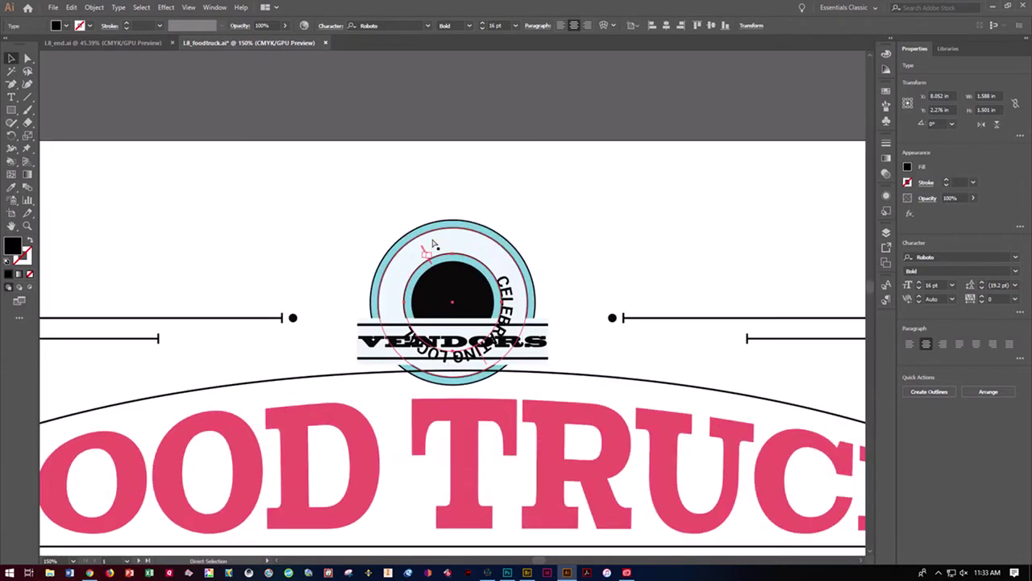
{"action": "key", "text": "v"}
{"action": "key", "text": "ctrl+equal"}
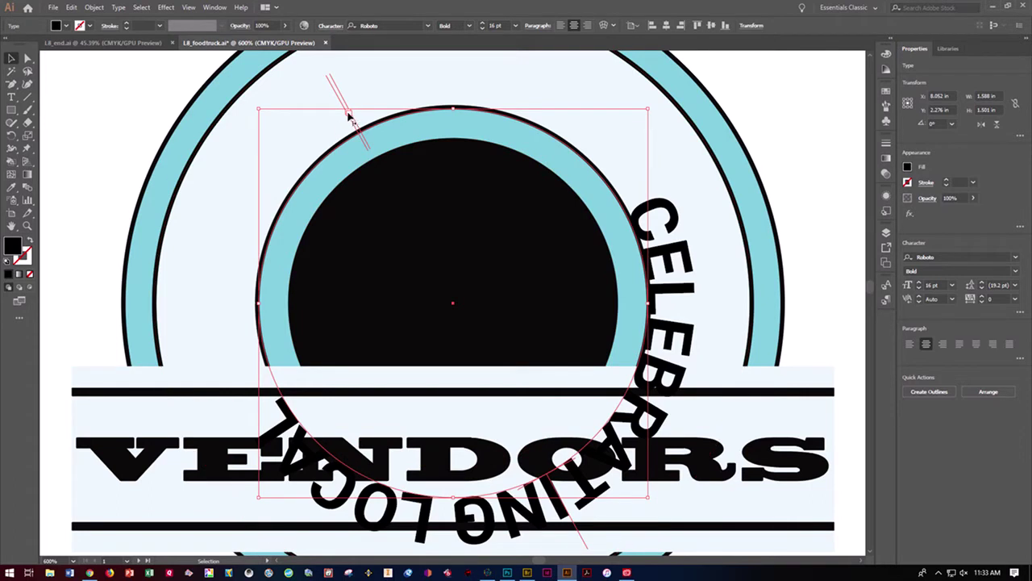
{"action": "left_click_drag", "start_coordinate": [348, 117], "coordinate": [250, 351]}
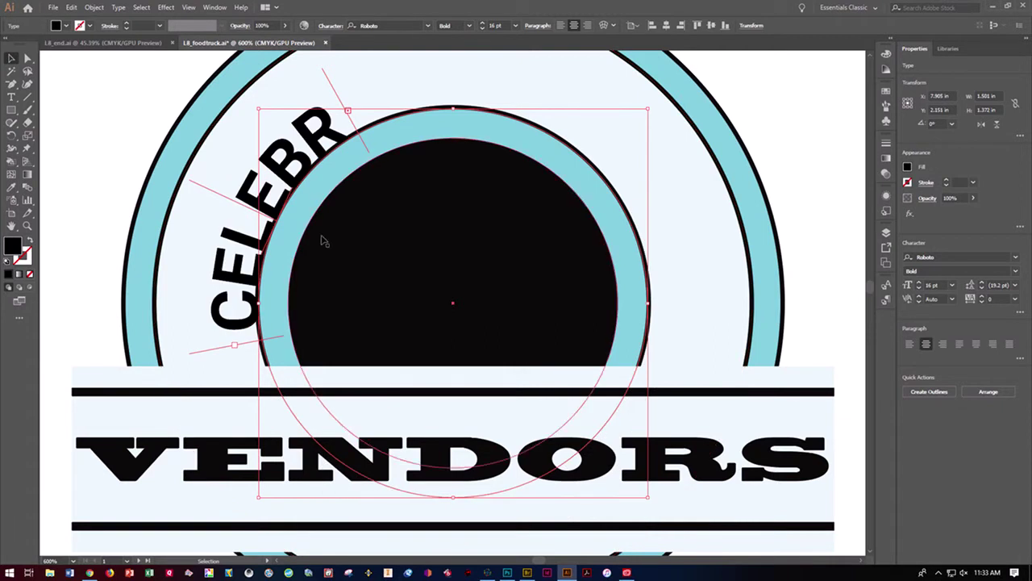
Step: Move the badge text's end bracket to the circle's right side, level with the start bracket, so the text arches over the top
{"action": "left_click", "coordinate": [355, 110]}
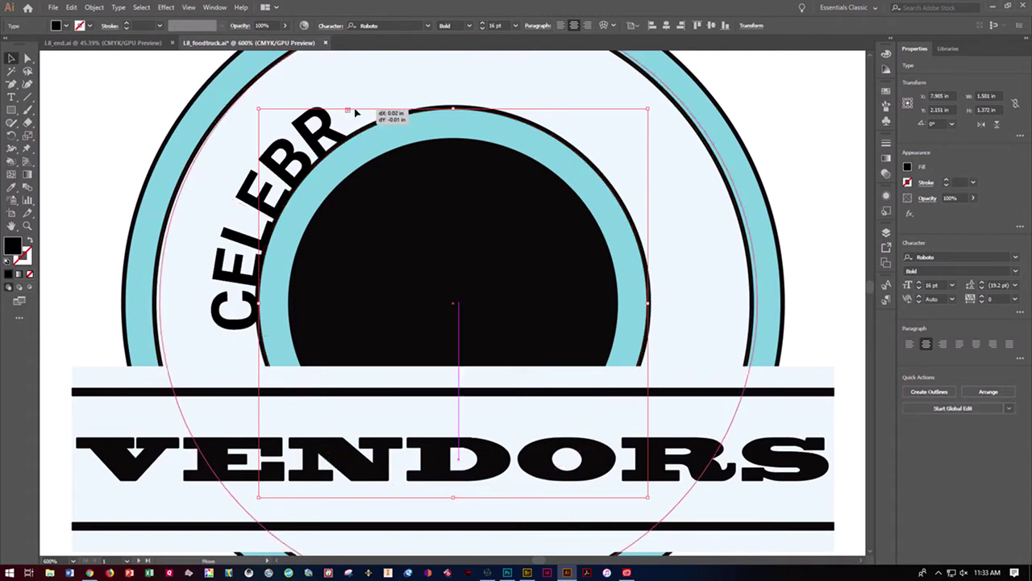
{"action": "left_click", "coordinate": [346, 110]}
{"action": "left_click", "coordinate": [327, 128]}
{"action": "left_click", "coordinate": [335, 127]}
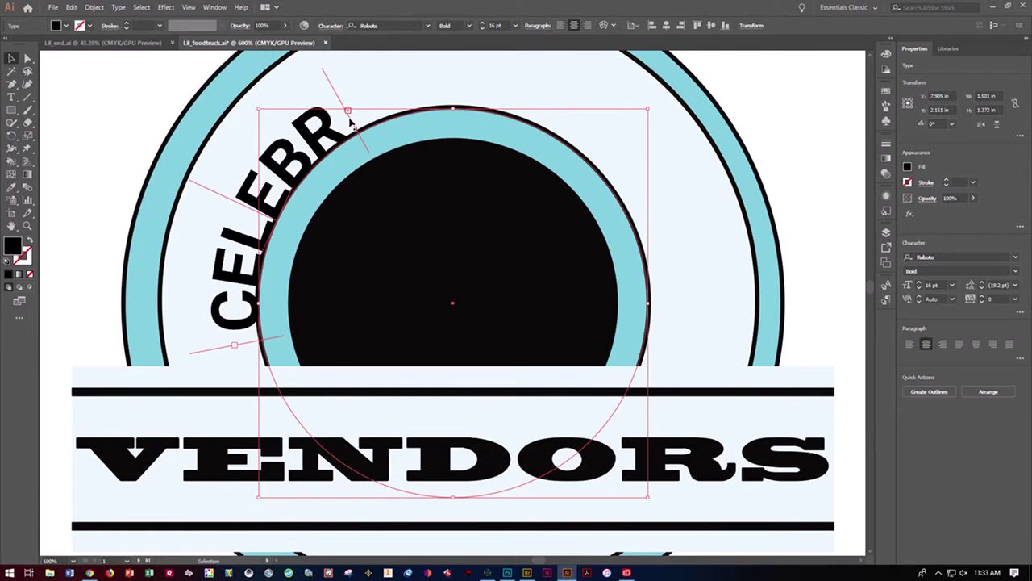
{"action": "left_click_drag", "start_coordinate": [350, 119], "coordinate": [657, 357]}
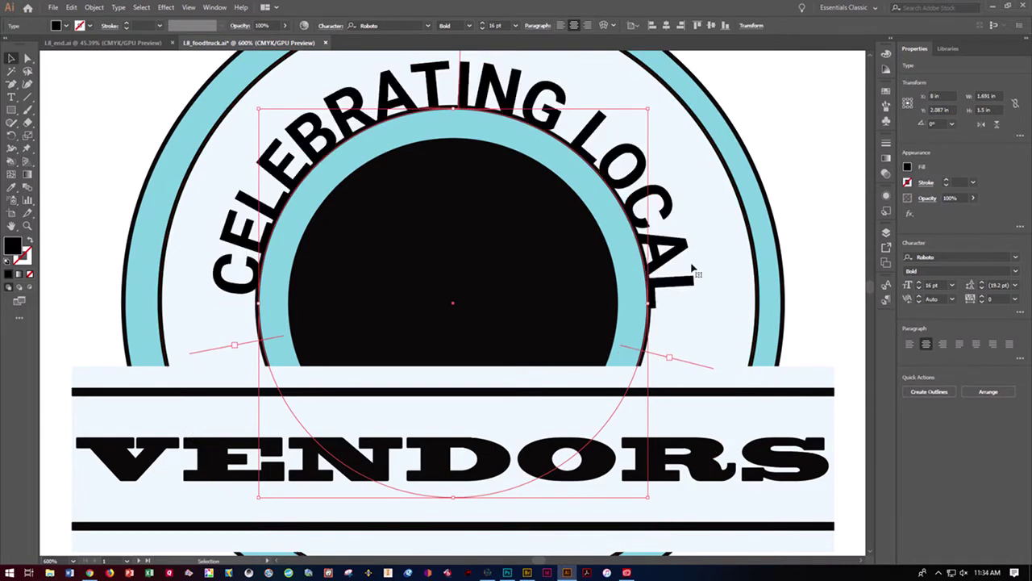
Step: Deselect the badge text and save the document
{"action": "key", "text": "ctrl+minus"}
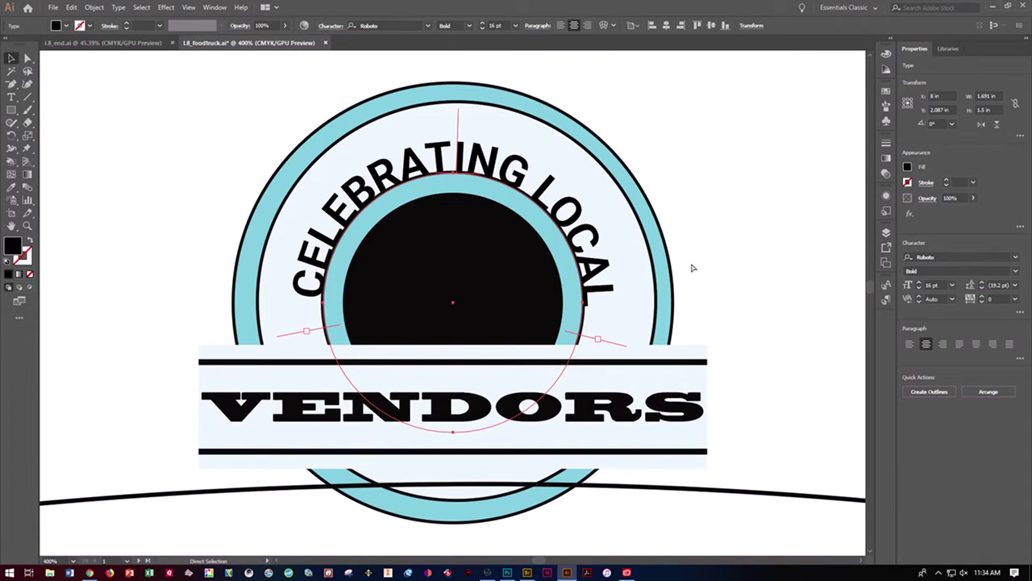
{"action": "key", "text": "ctrl+minus"}
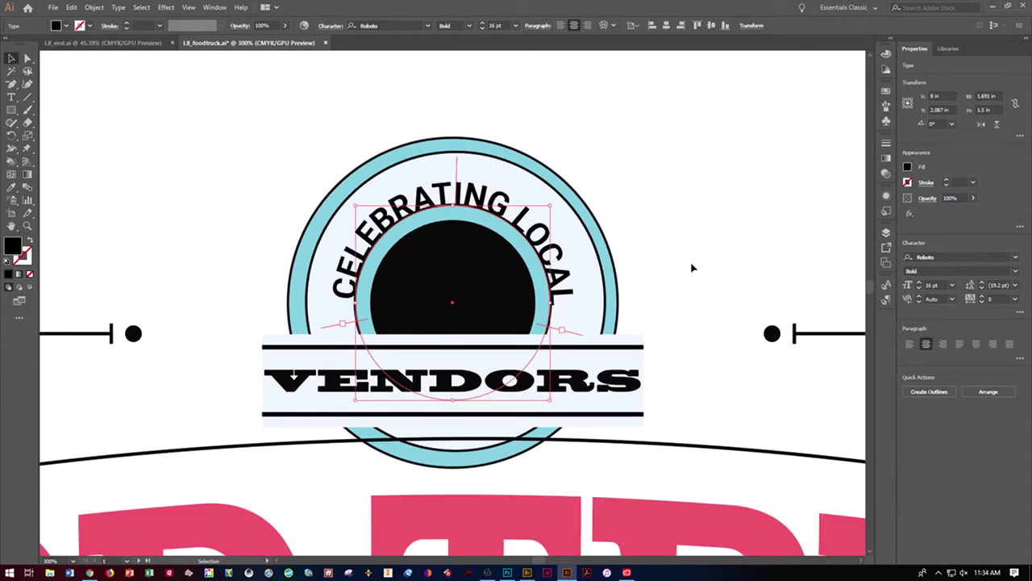
{"action": "left_click", "coordinate": [73, 91]}
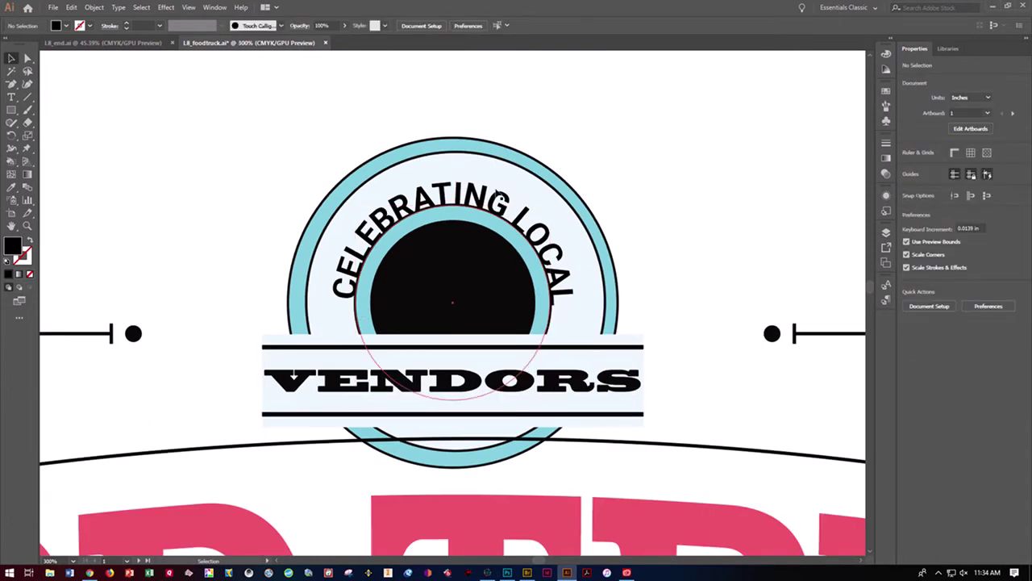
{"action": "key", "text": "ctrl+s"}
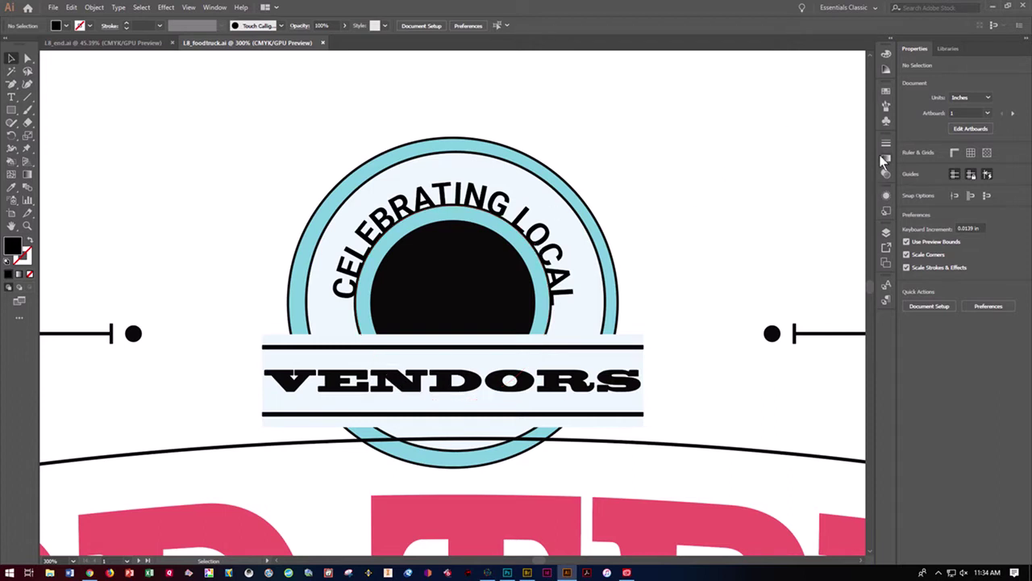
Step: Turn on the visibility of the flyer's hidden layers, including Frames
{"action": "left_click", "coordinate": [886, 233]}
{"action": "left_click", "coordinate": [759, 279]}
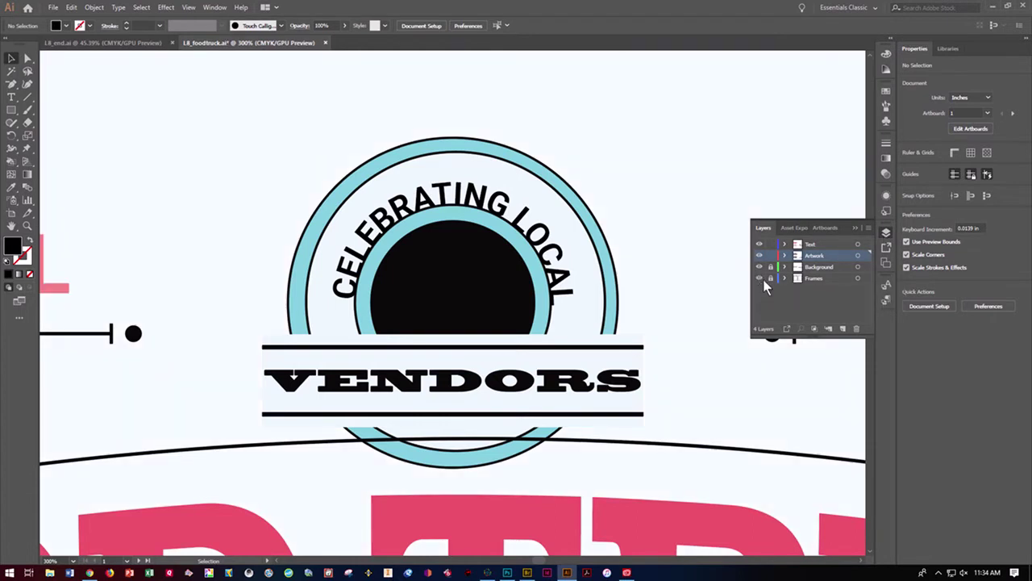
{"action": "key", "text": "ctrl+1"}
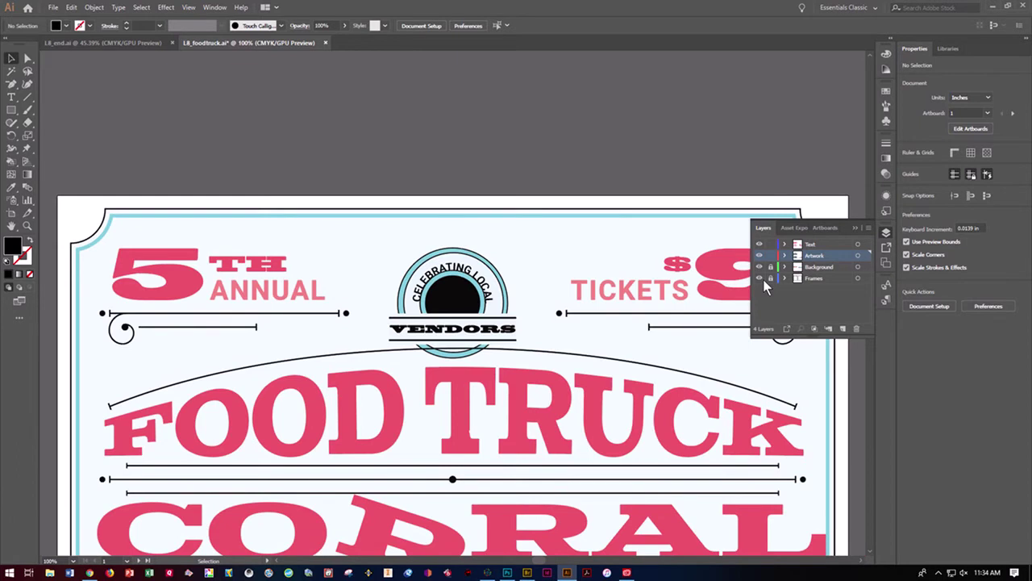
{"action": "key", "text": "ctrl+minus"}
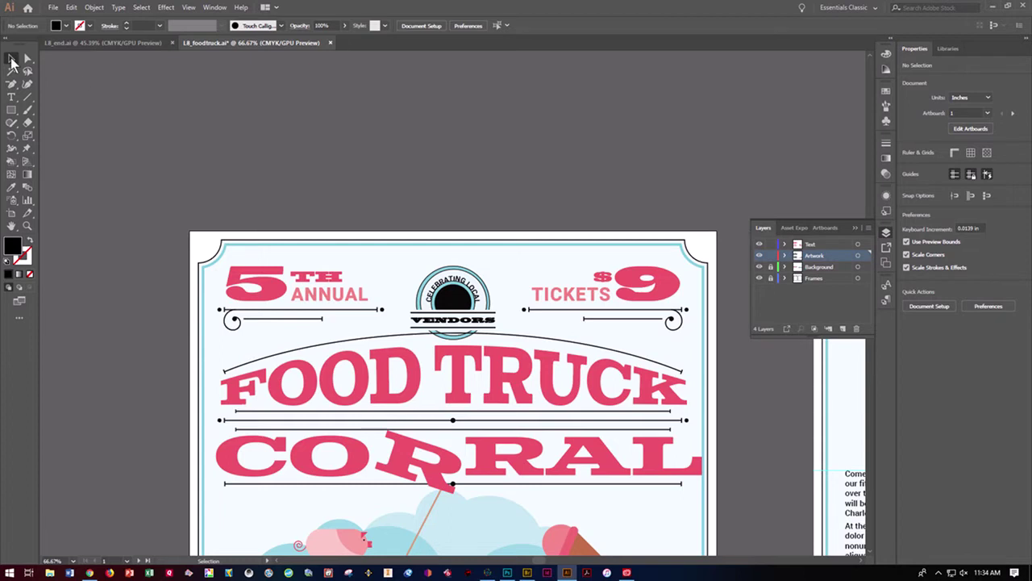
Step: Copy the CORRAL heading's type object and hide the original
{"action": "left_click", "coordinate": [230, 456]}
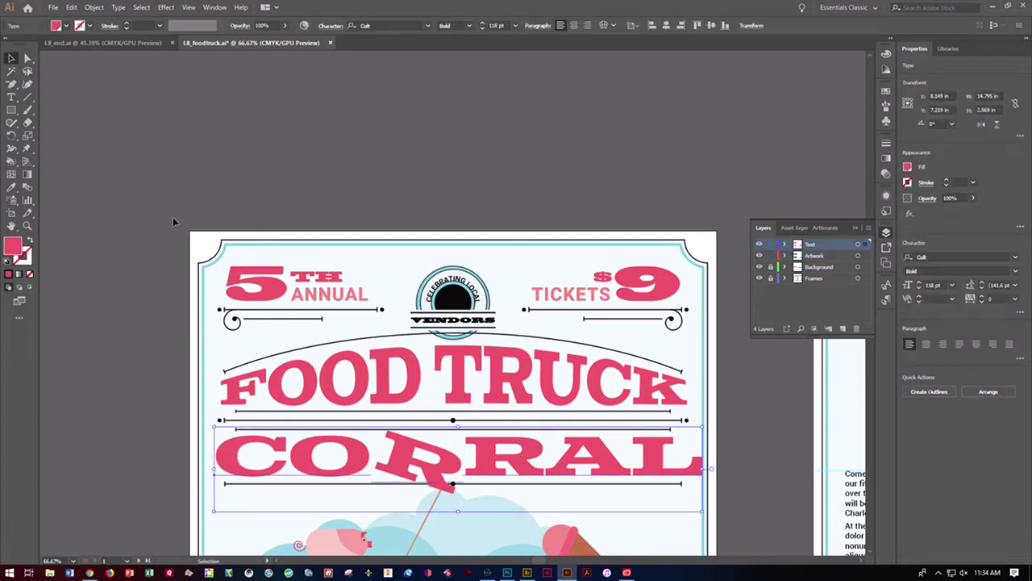
{"action": "left_click", "coordinate": [72, 10]}
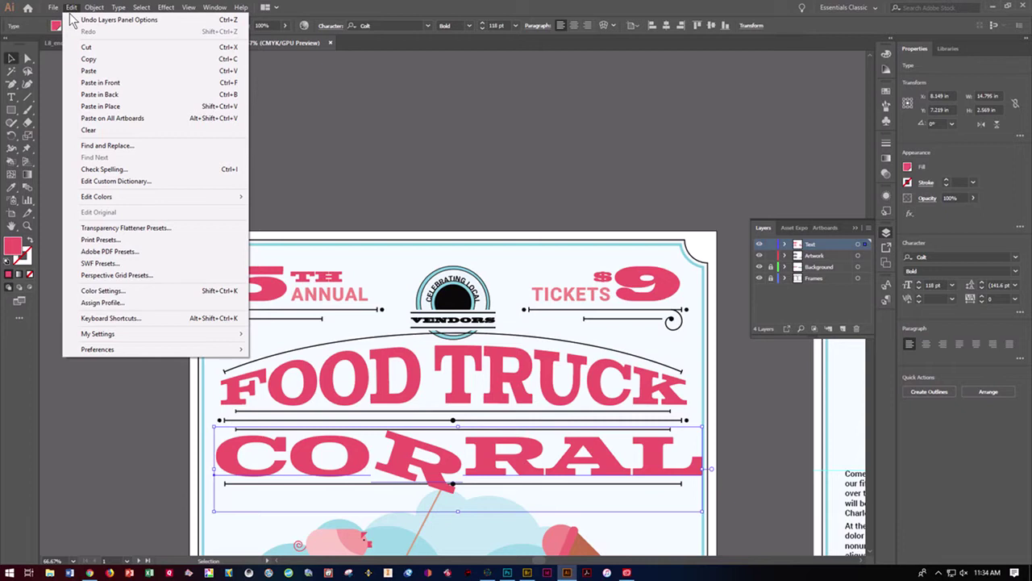
{"action": "left_click", "coordinate": [91, 59]}
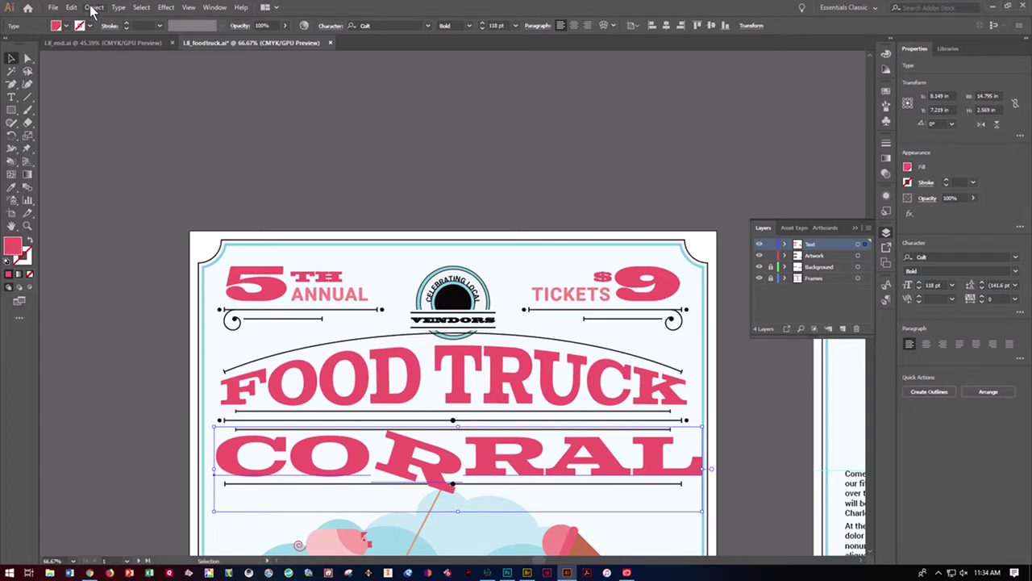
{"action": "left_click", "coordinate": [93, 8]}
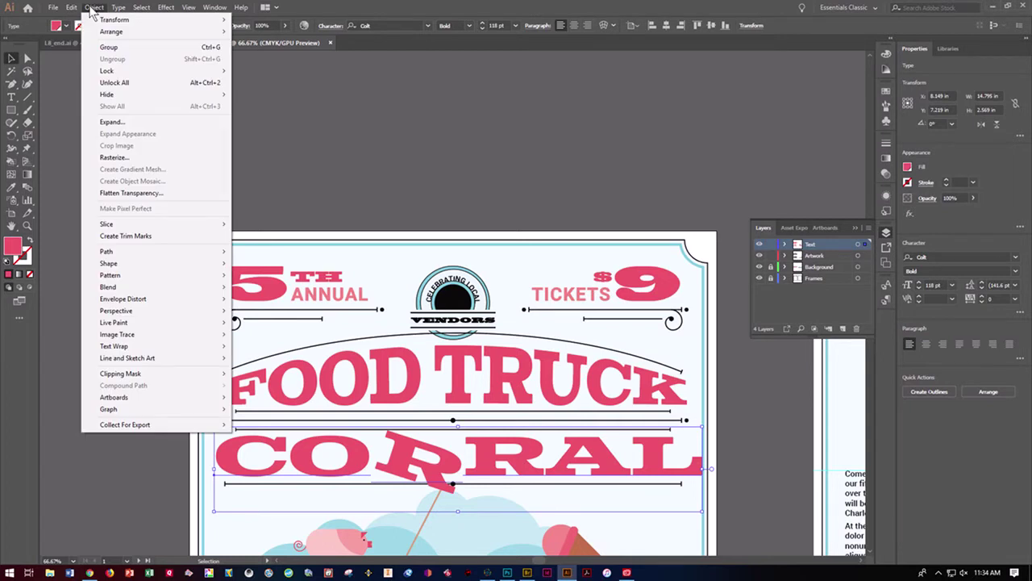
{"action": "mouse_move", "coordinate": [180, 95]}
{"action": "left_click", "coordinate": [287, 95]}
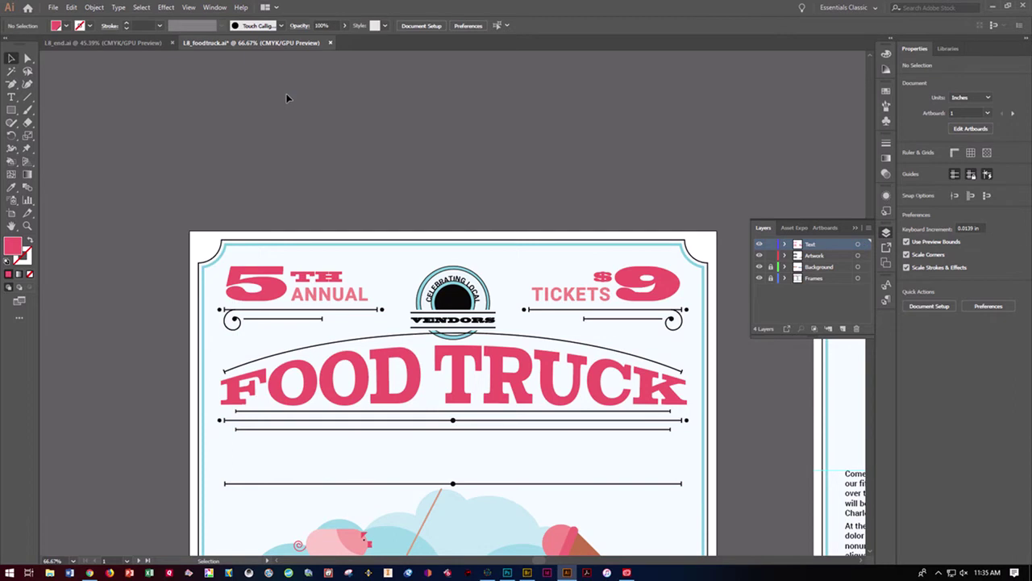
Step: Paste the copied CORRAL heading in front at its original position and convert it to outlines
{"action": "left_click", "coordinate": [70, 8]}
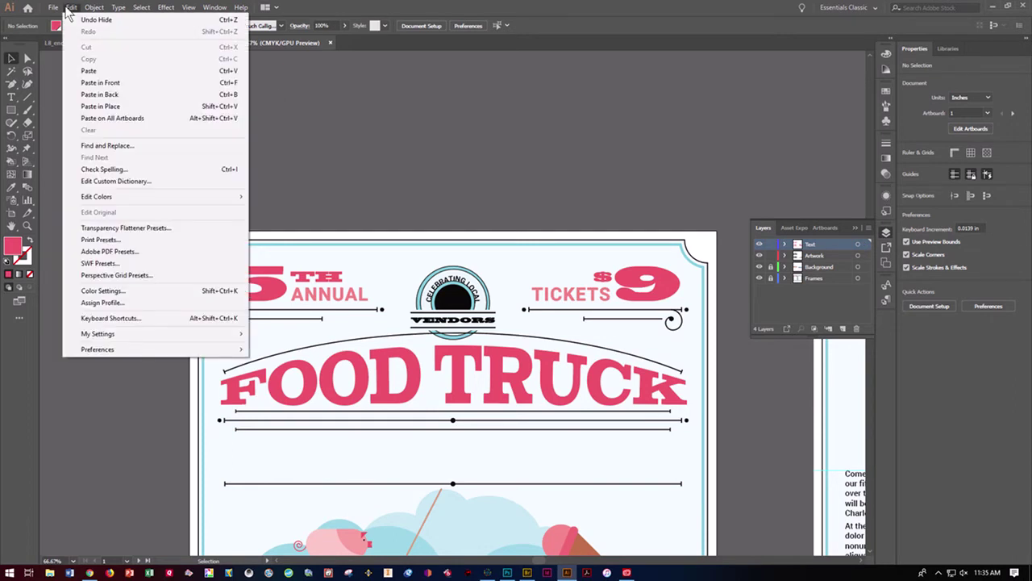
{"action": "left_click", "coordinate": [96, 83]}
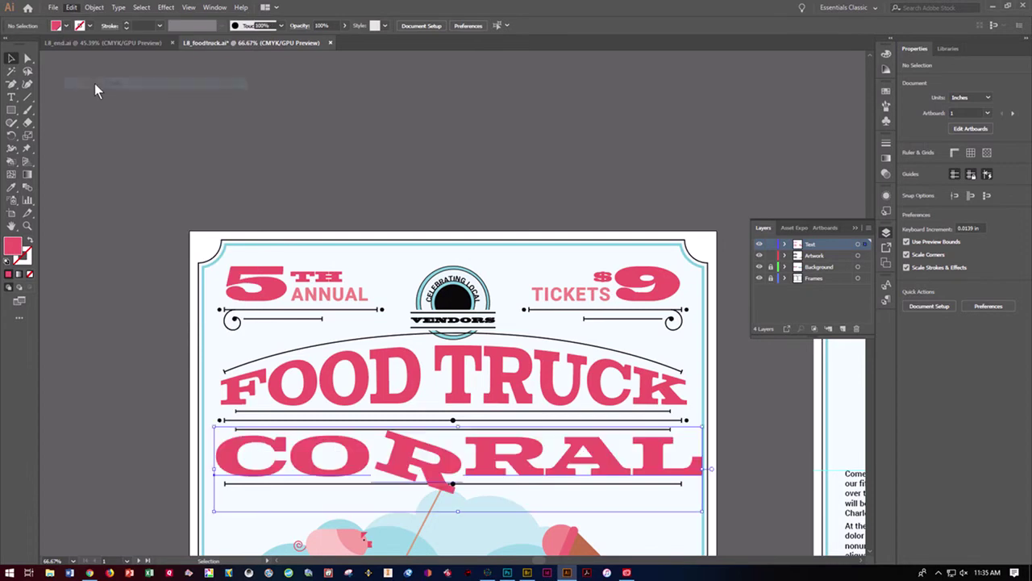
{"action": "left_click", "coordinate": [119, 7]}
{"action": "mouse_move", "coordinate": [121, 55]}
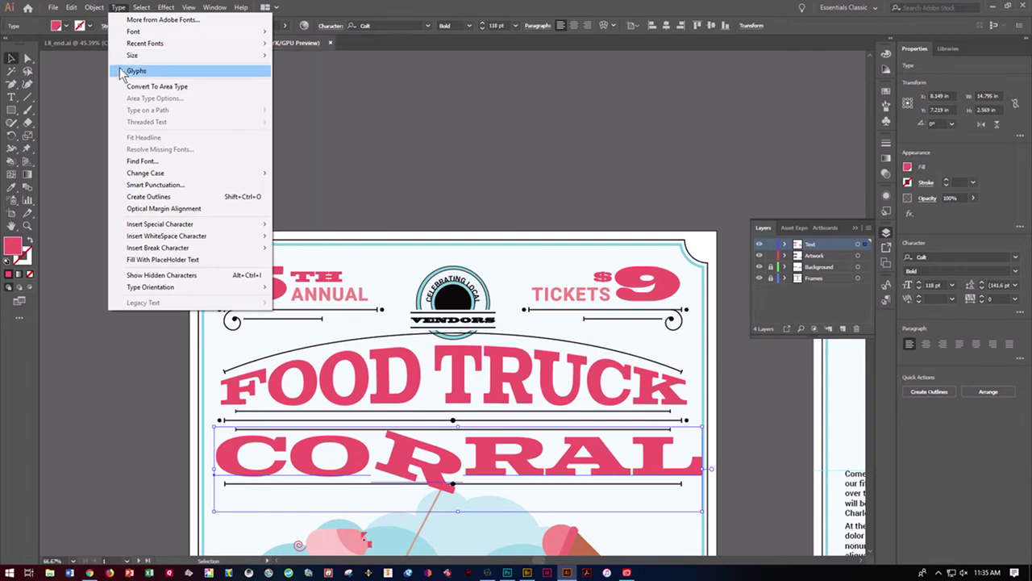
{"action": "left_click", "coordinate": [150, 197]}
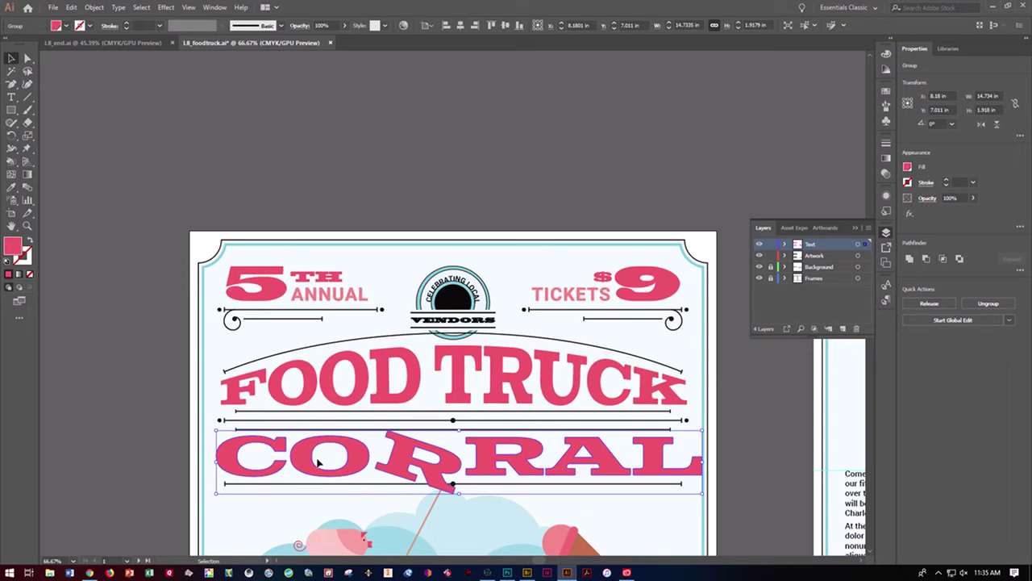
{"action": "key", "text": "a"}
{"action": "key", "text": "v"}
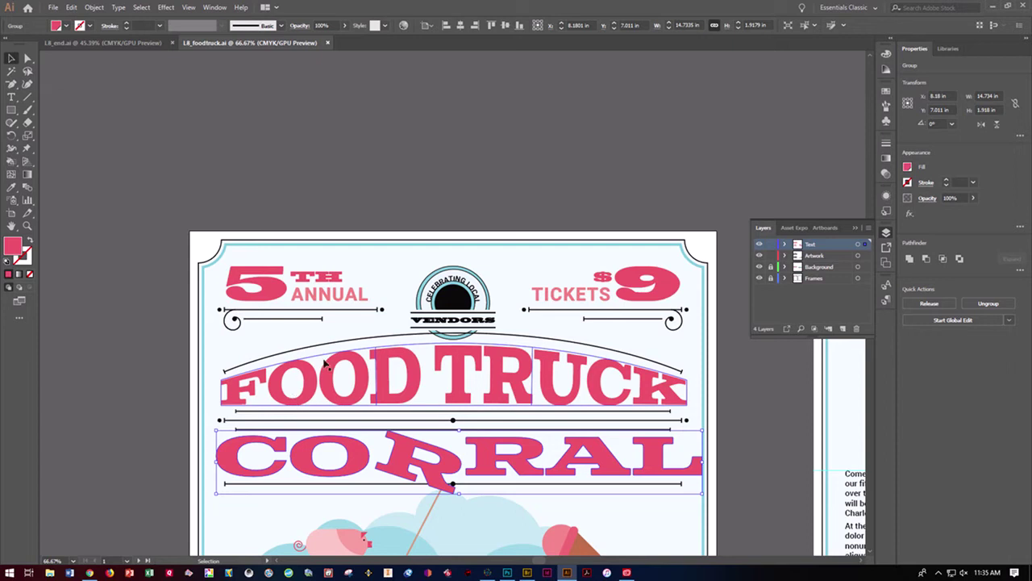
Step: Group the FOOD TRUCK and CORRAL headings together with their decorative lines on the first artboard
{"action": "key", "text": "ctrl+minus"}
{"action": "key", "text": "ctrl+minus"}
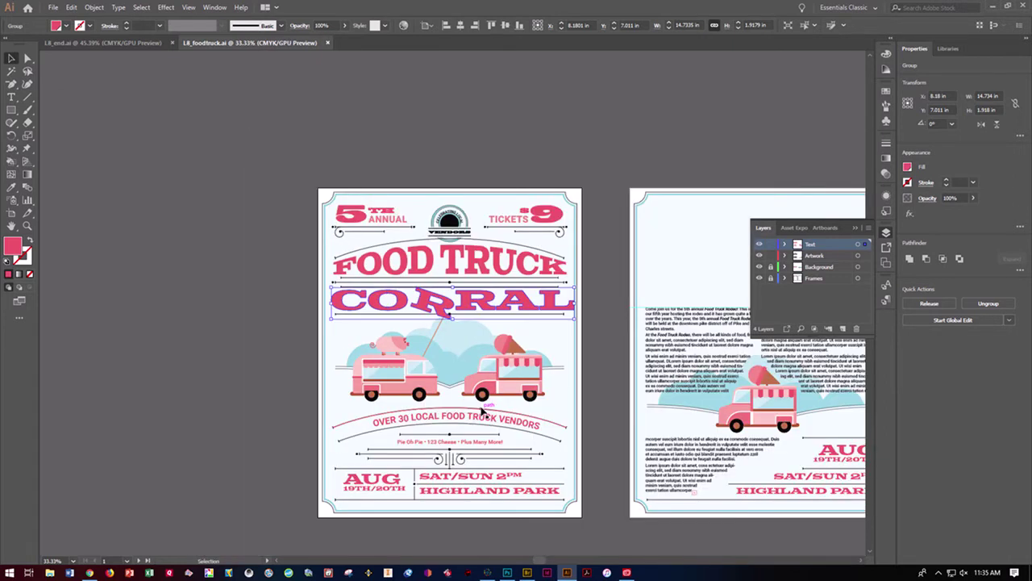
{"action": "left_click", "coordinate": [857, 230]}
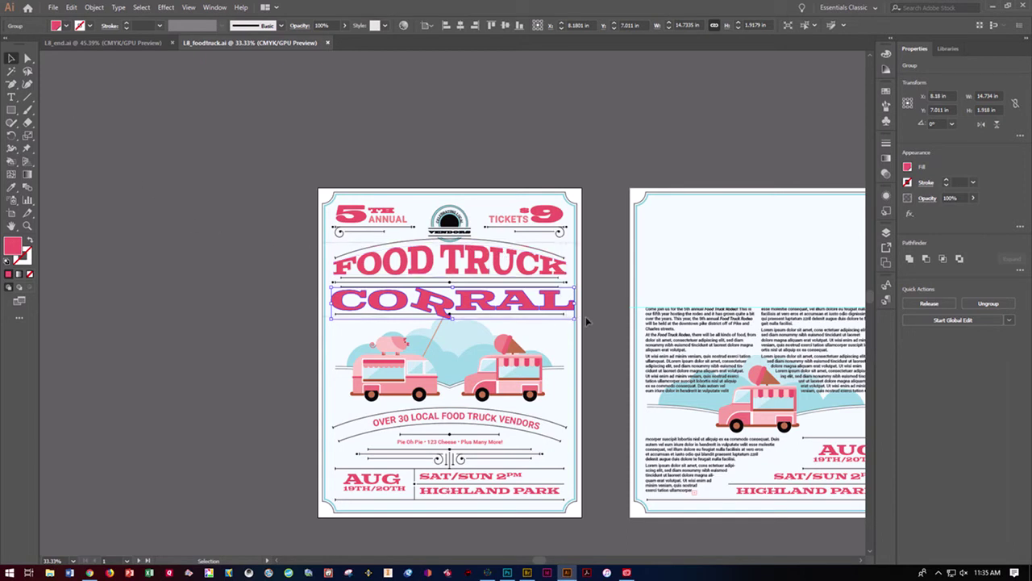
{"action": "left_click_drag", "start_coordinate": [267, 243], "coordinate": [591, 317]}
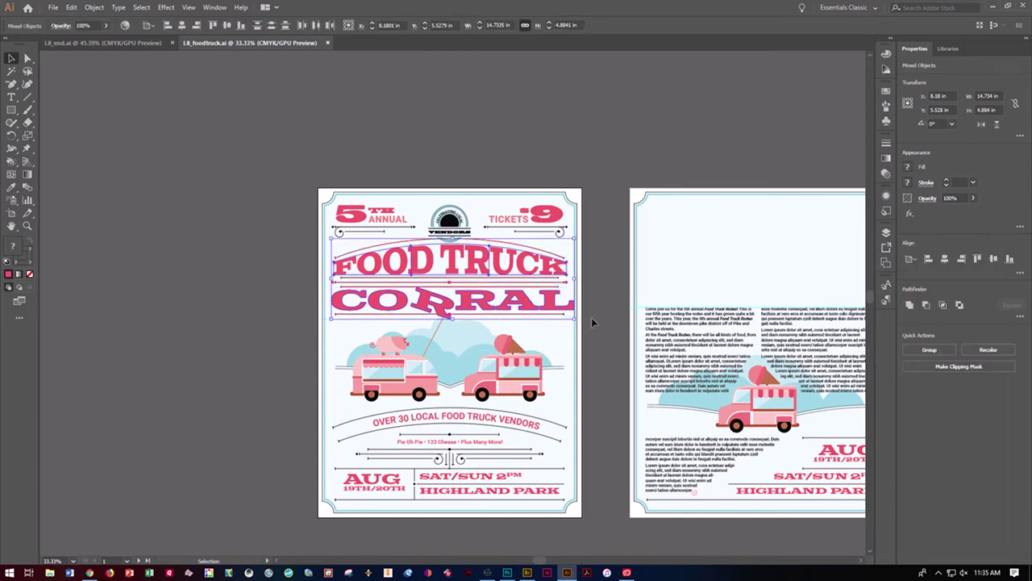
{"action": "left_click", "coordinate": [927, 350]}
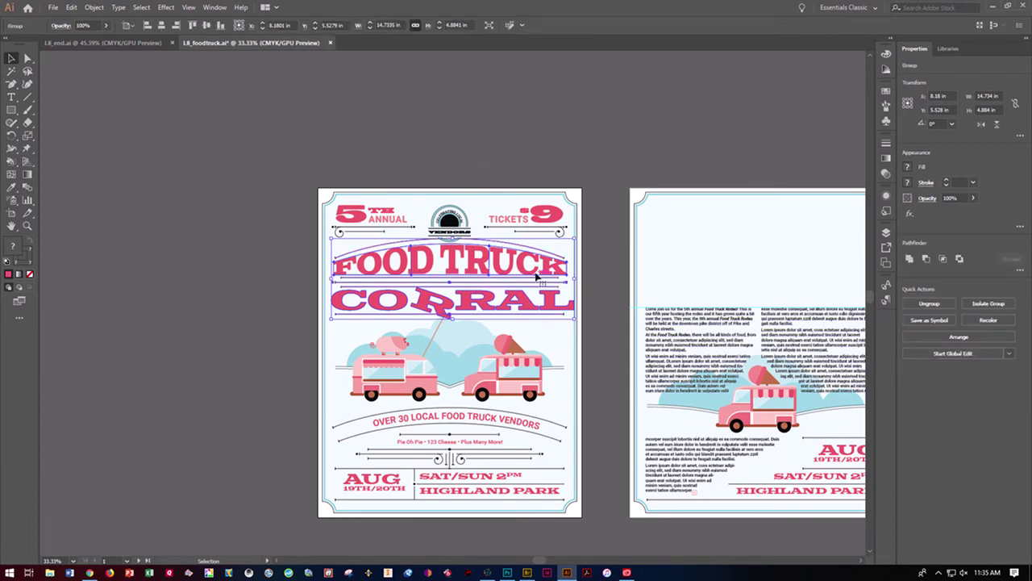
Step: Place a copy of the grouped heading above the body text on the second artboard and deselect it
{"action": "left_click_drag", "start_coordinate": [522, 267], "coordinate": [836, 247]}
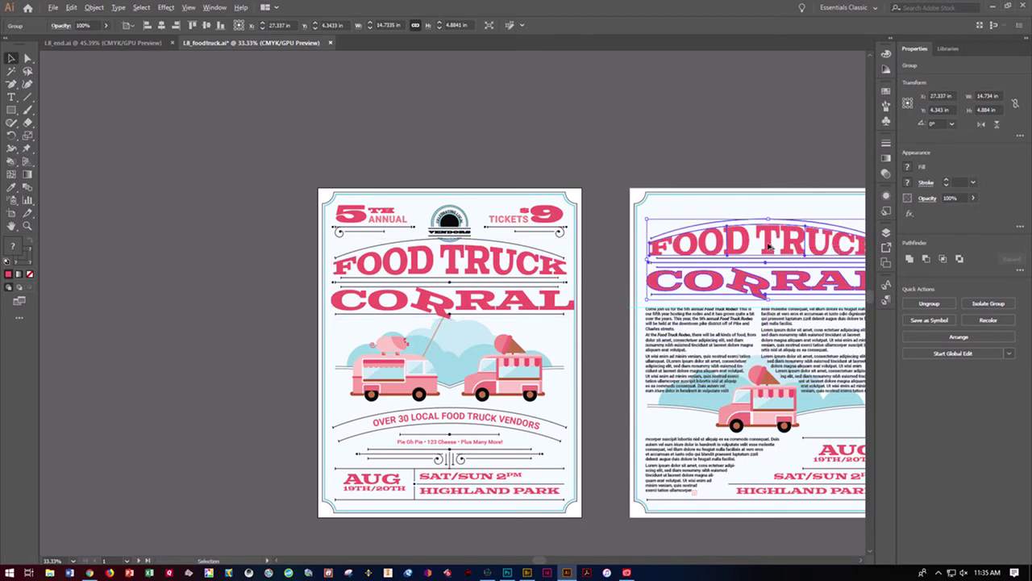
{"action": "left_click", "coordinate": [211, 354]}
{"action": "key", "text": "a"}
{"action": "key", "text": "v"}
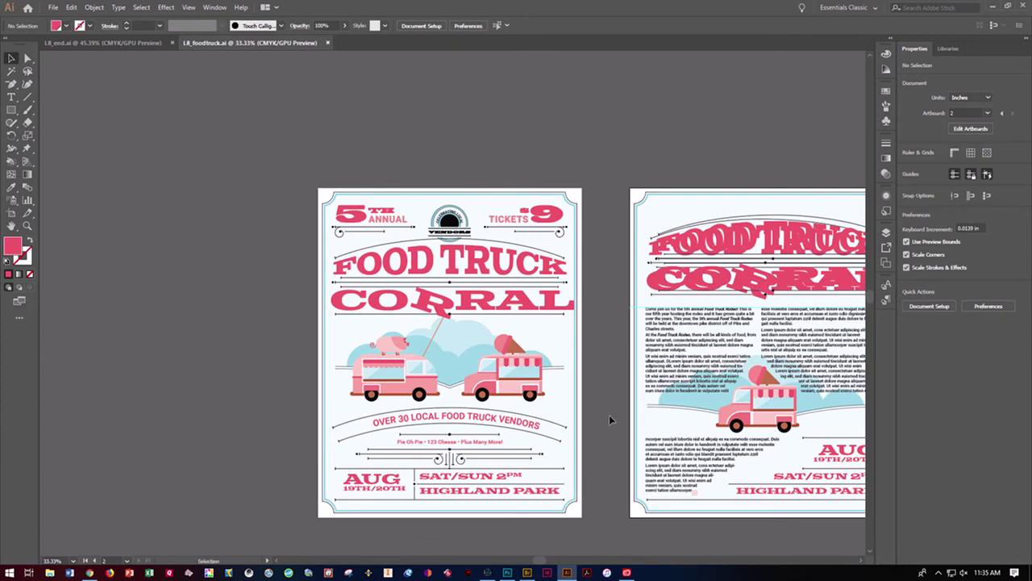
Step: Delete the extra heading group overlapping the copied heading on the second artboard
{"action": "left_click_drag", "start_coordinate": [534, 560], "coordinate": [553, 563]}
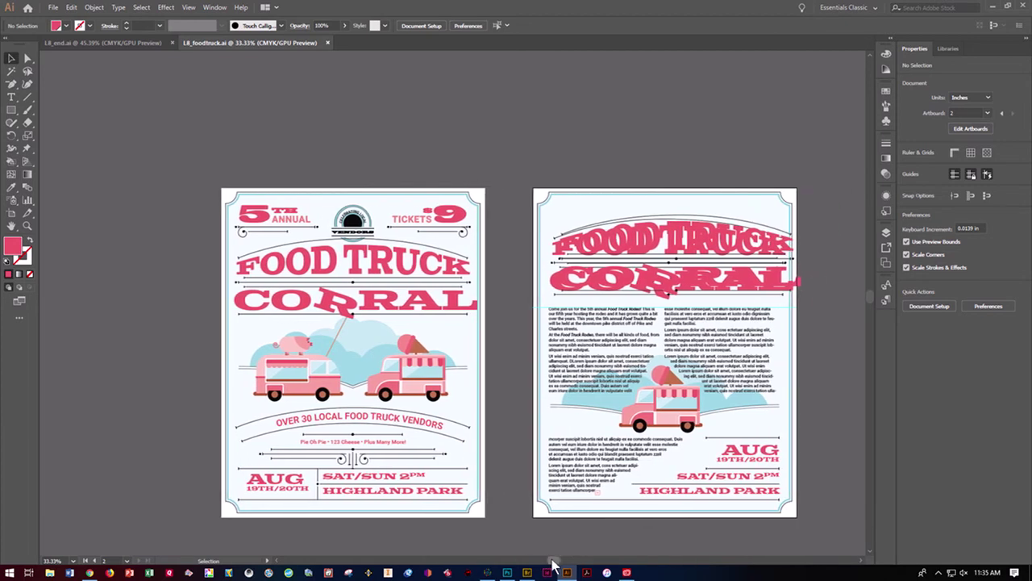
{"action": "key", "text": "a"}
{"action": "left_click", "coordinate": [759, 284]}
{"action": "left_click", "coordinate": [818, 198]}
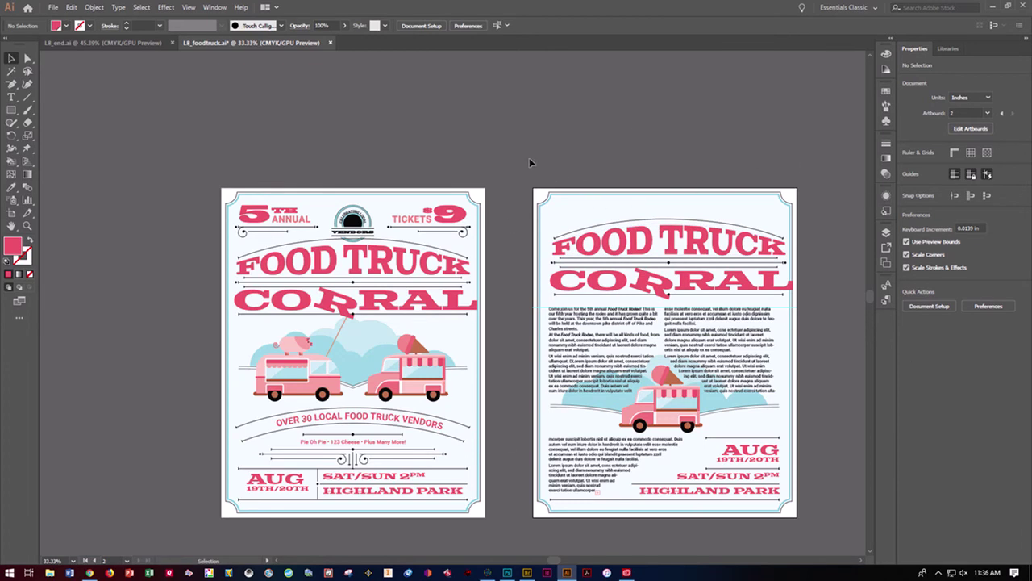
{"action": "left_click_drag", "start_coordinate": [638, 352], "coordinate": [846, 531]}
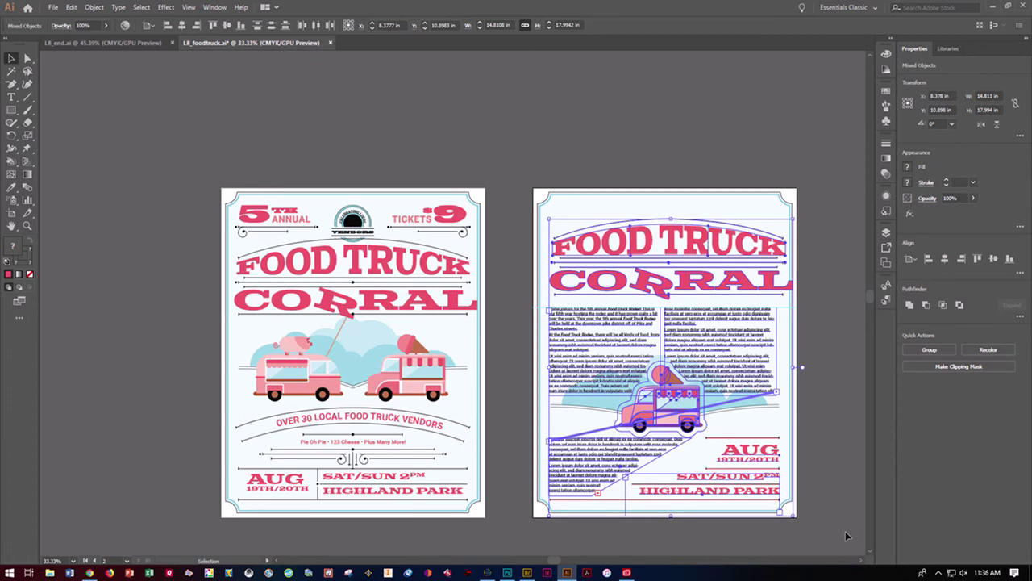
{"action": "left_click", "coordinate": [521, 279]}
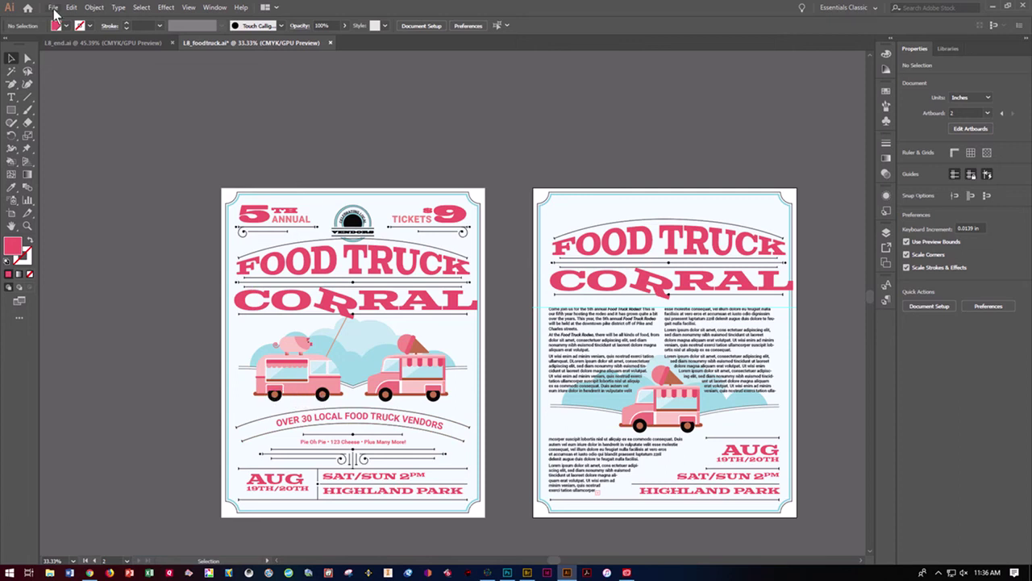
{"action": "mouse_move", "coordinate": [490, 574]}
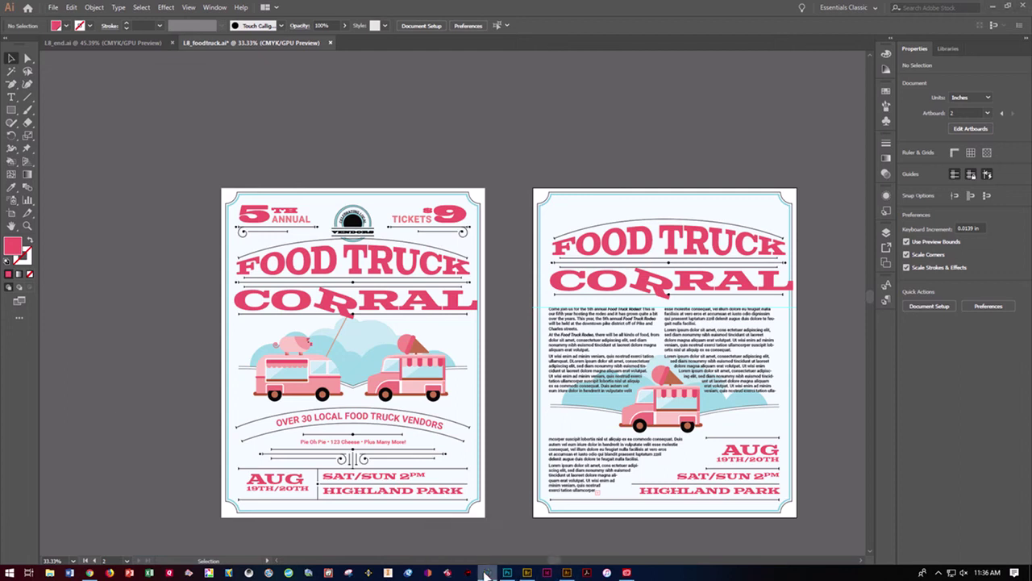